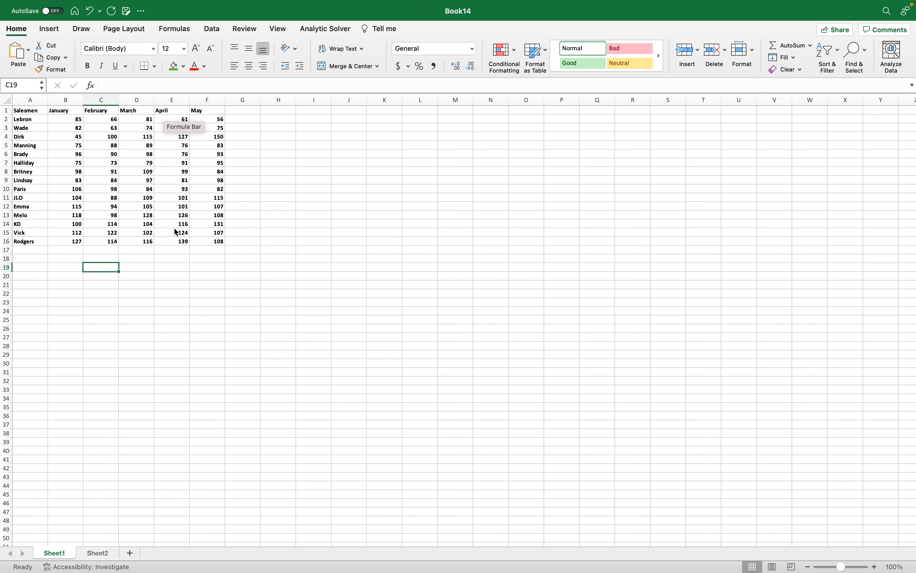
Review the salesmen names and the January to May sales columns on Sheet1.
left_click(29, 111)
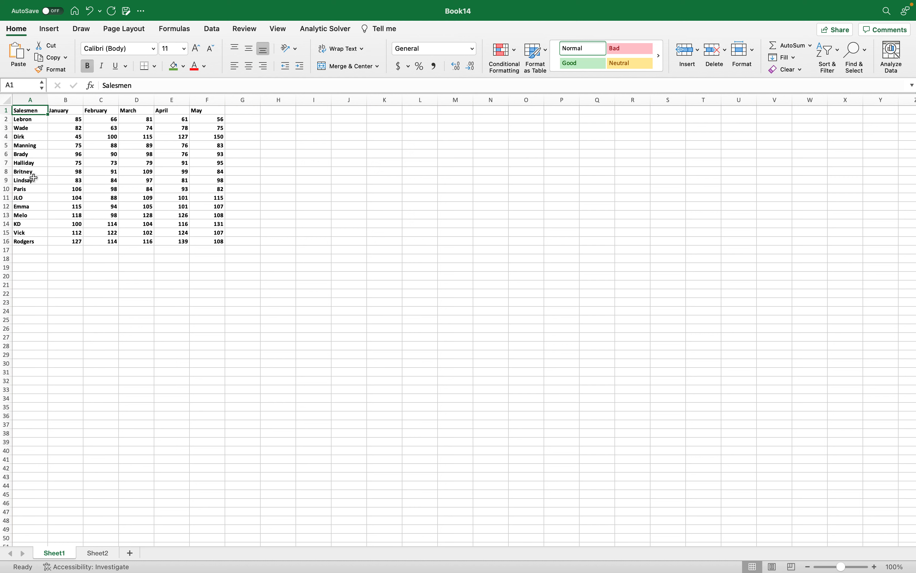
left_click_drag(25, 119, 34, 146)
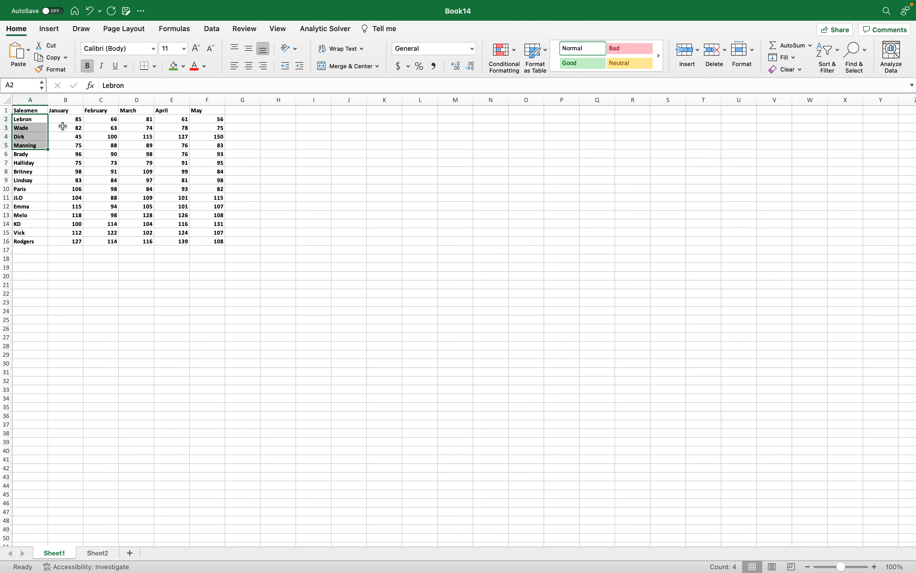
left_click(63, 111)
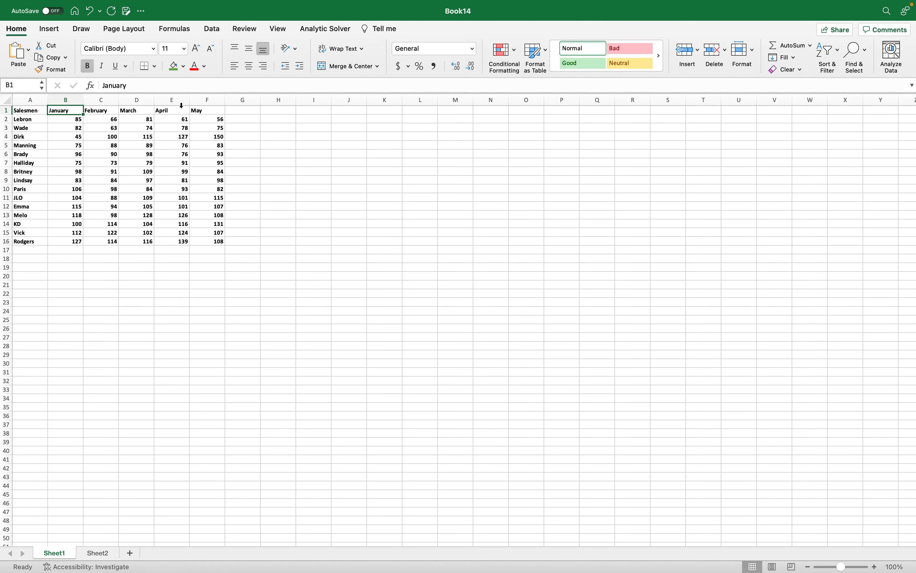
left_click(205, 111)
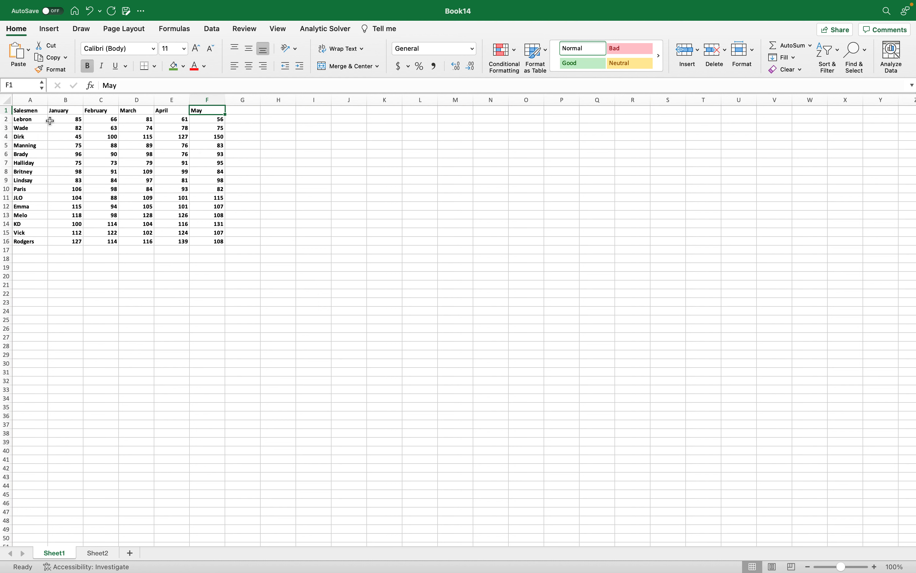
left_click_drag(27, 120, 38, 248)
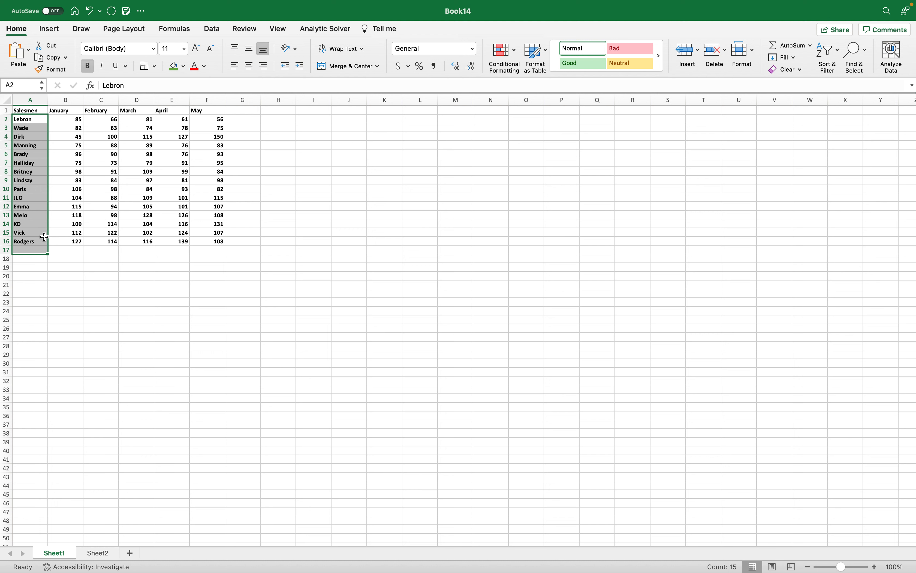
left_click(72, 121)
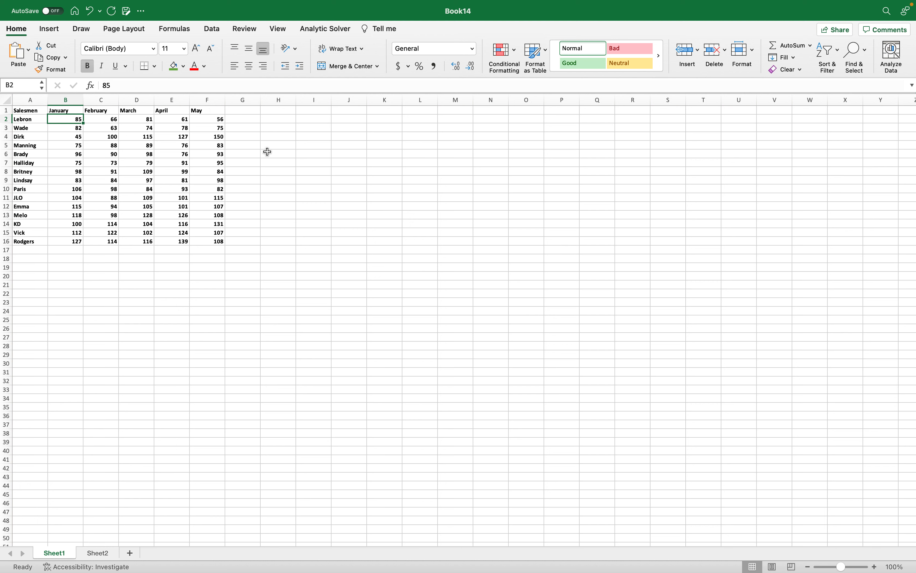
Copy the five rank headers, January to May, from Sheet2 A1:E1 into Sheet1 starting at G1.
left_click(244, 111)
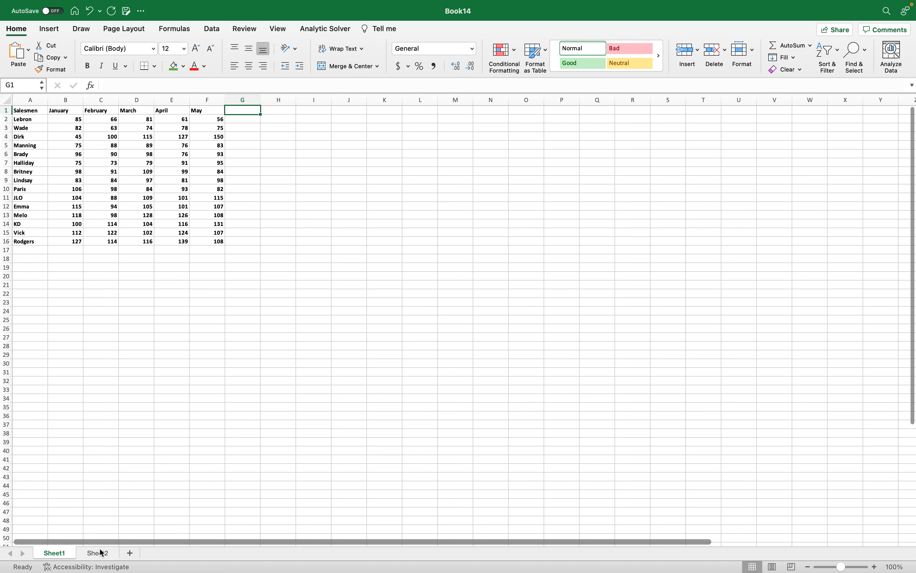
key("ctrl+Page_Down")
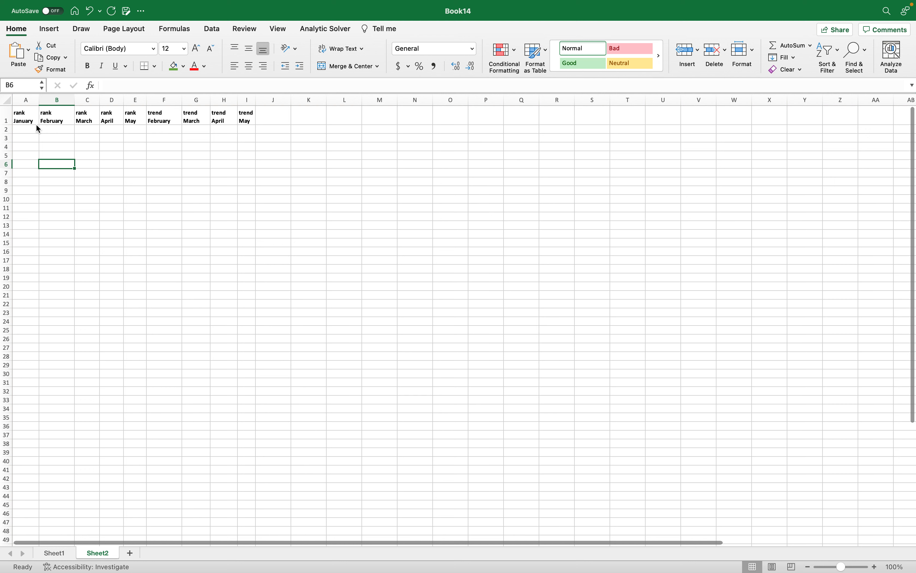
left_click_drag(26, 119, 129, 116)
key("super+c")
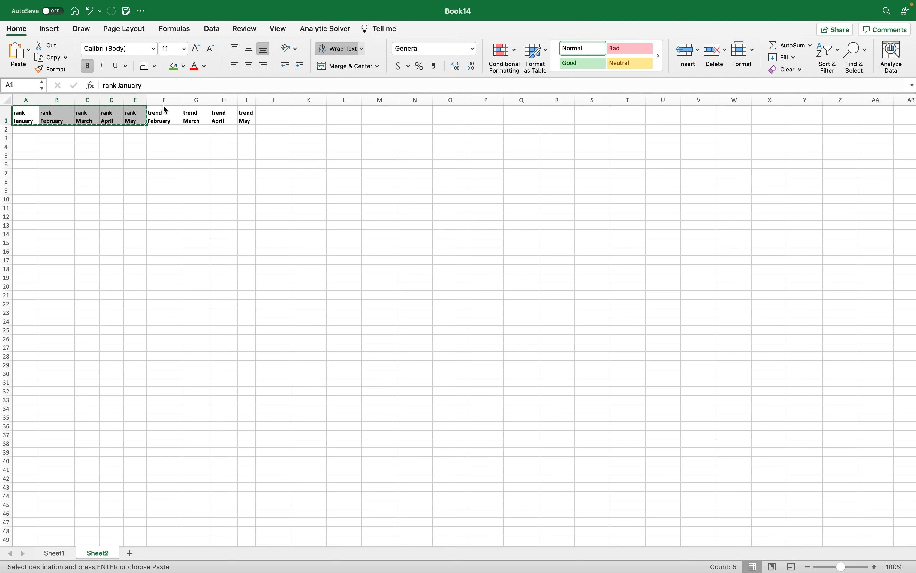
key("ctrl+Page_Up")
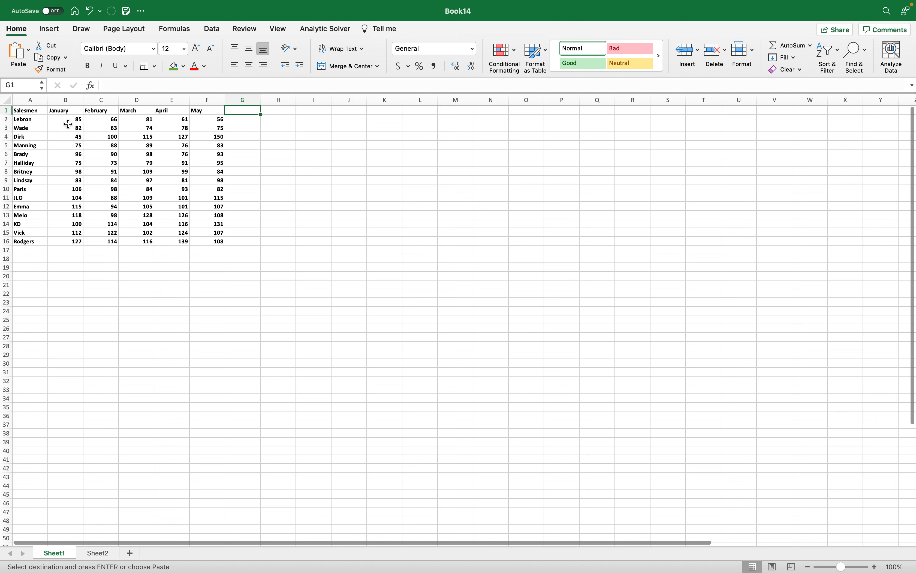
key("super+v")
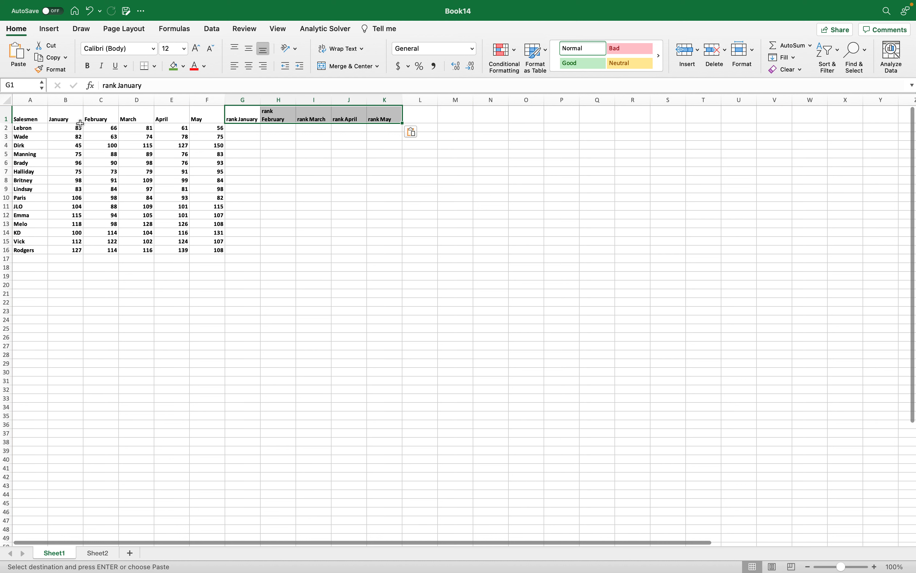
Enter the formula =RANK(B2,B2:B16,0) in G2 to rank the first salesman's January sales in descending order.
left_click(236, 127)
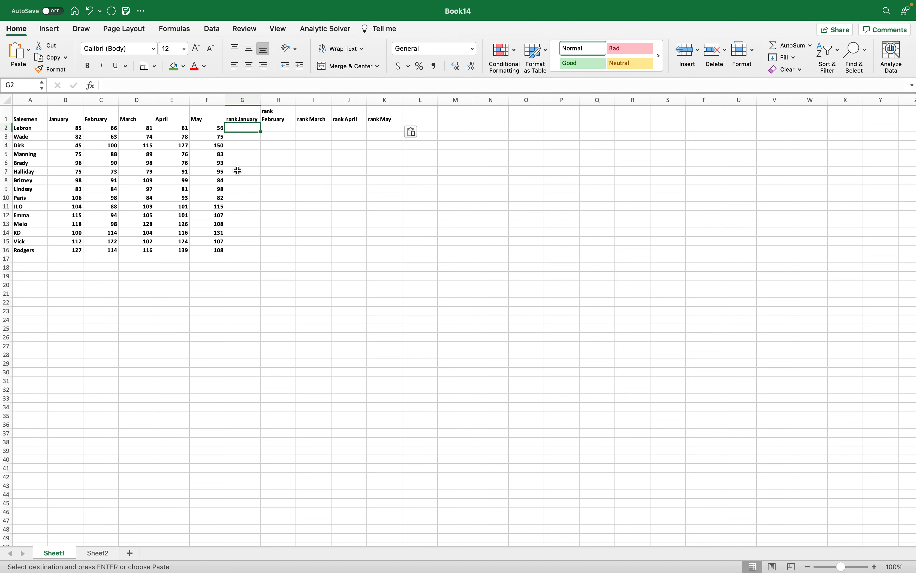
key("Escape")
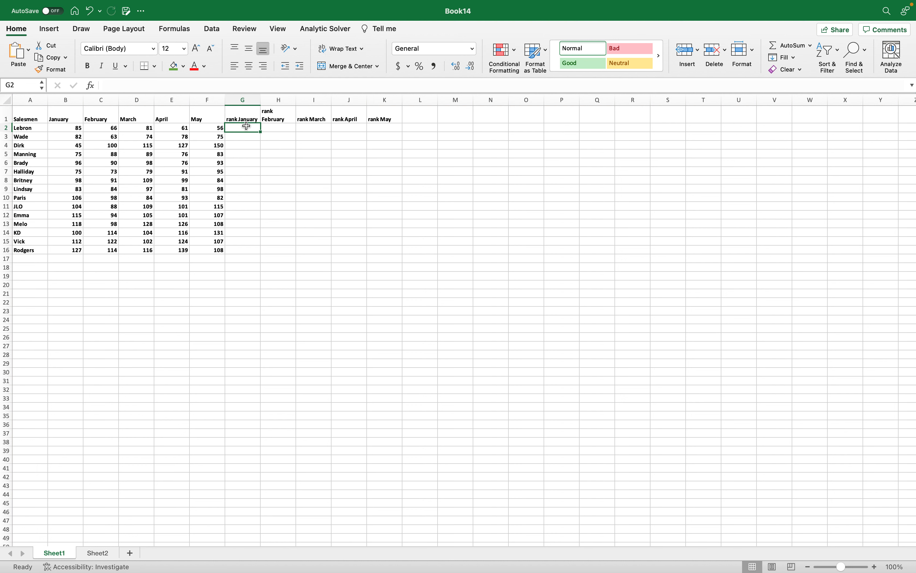
type("=")
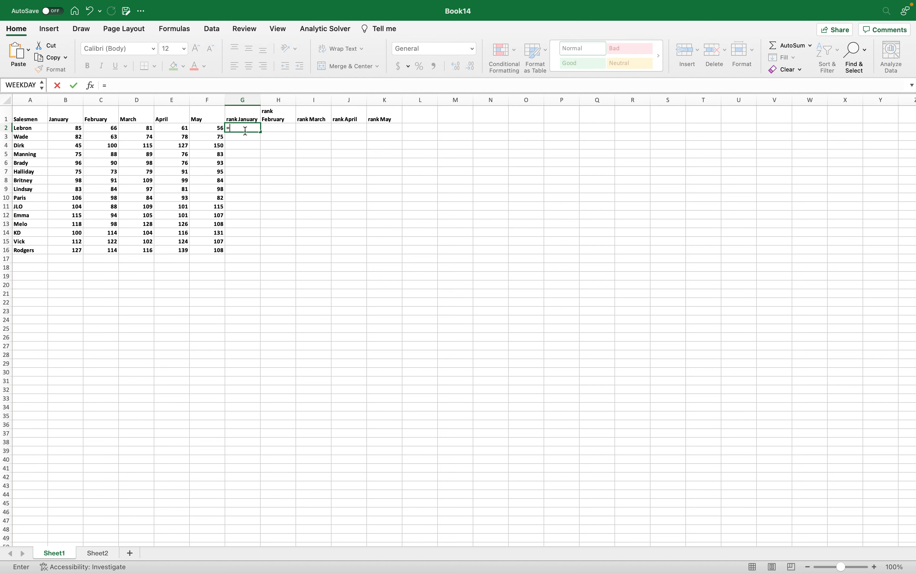
type("ran")
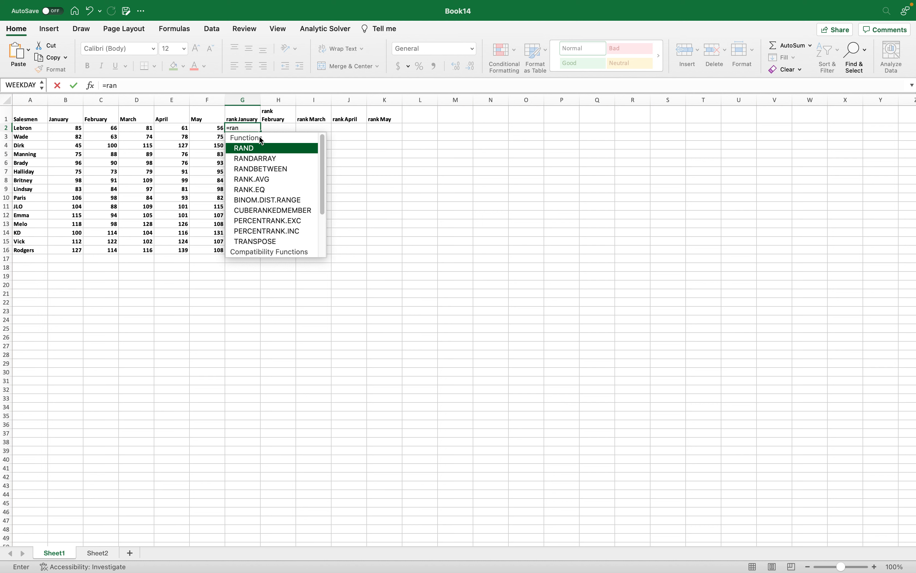
type("k")
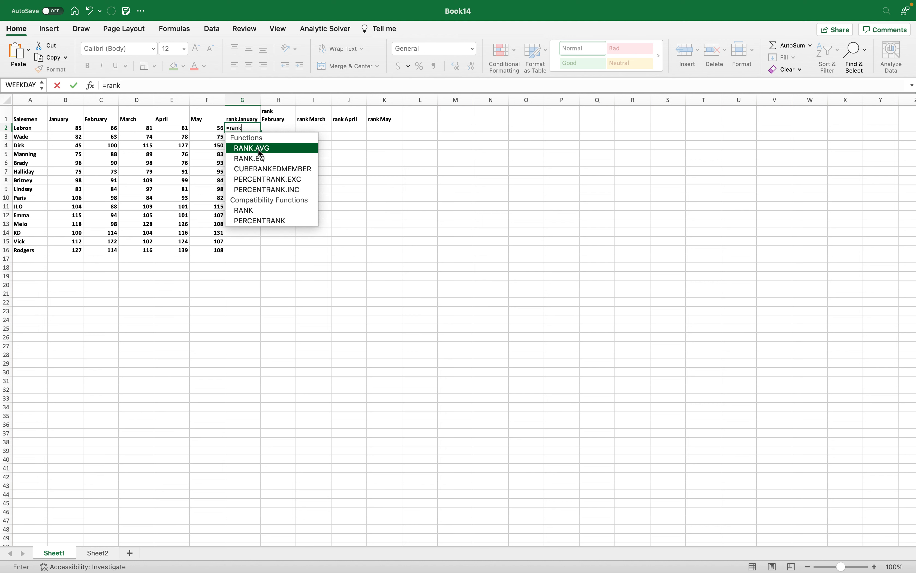
double_click(256, 208)
left_click(74, 128)
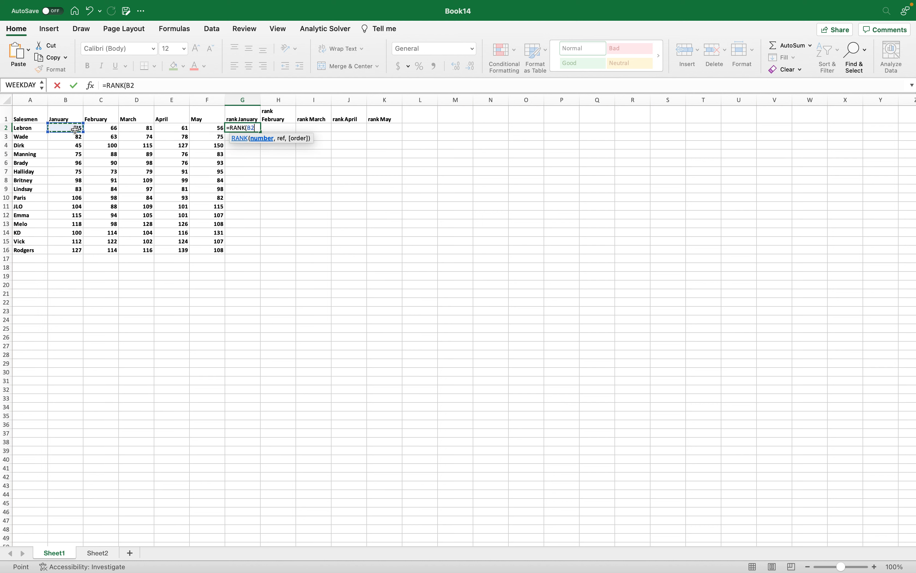
type(",")
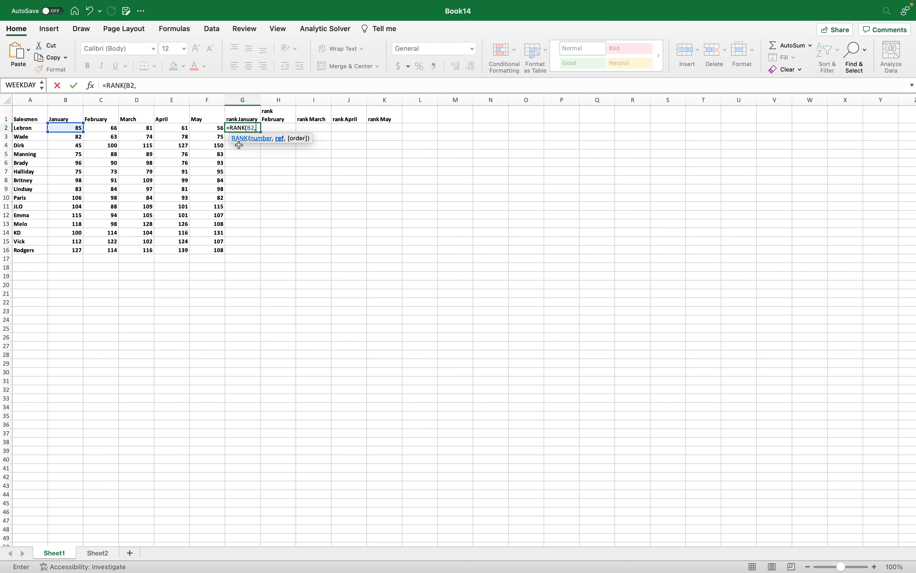
type("v")
key("BackSpace")
type("B2")
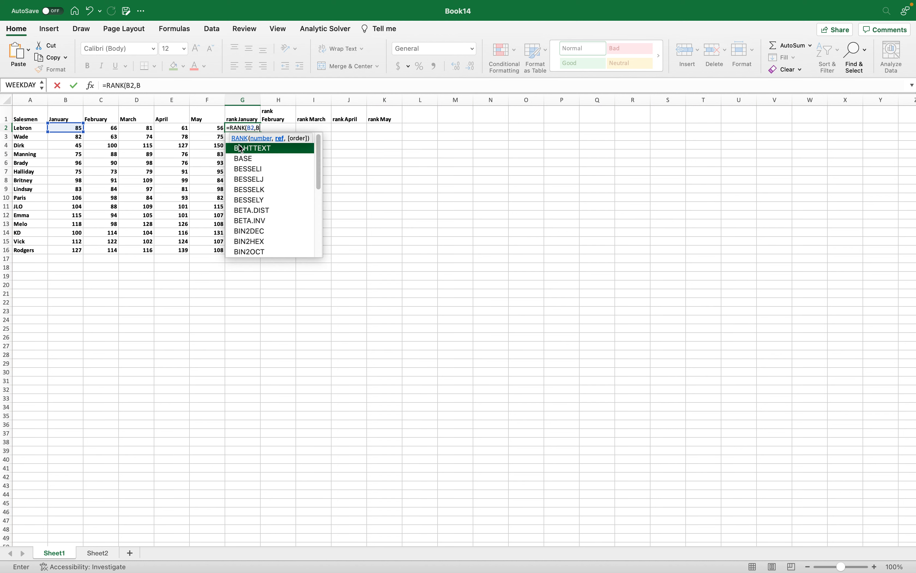
type(":B16")
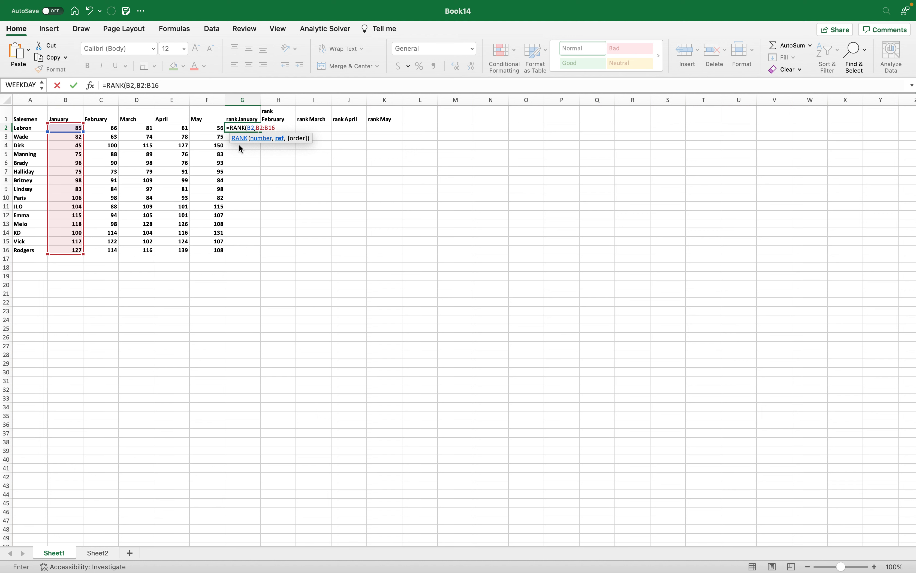
type(",")
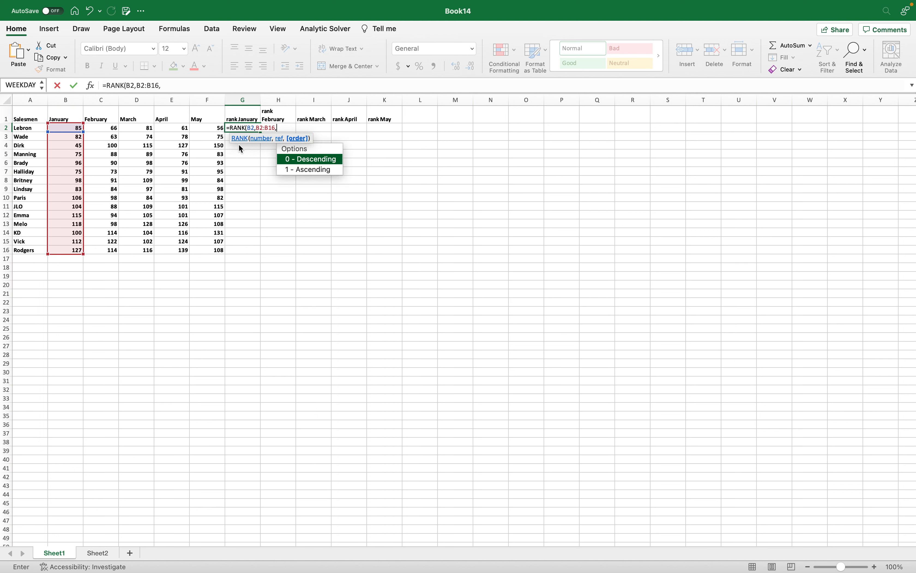
type("0")
type(")")
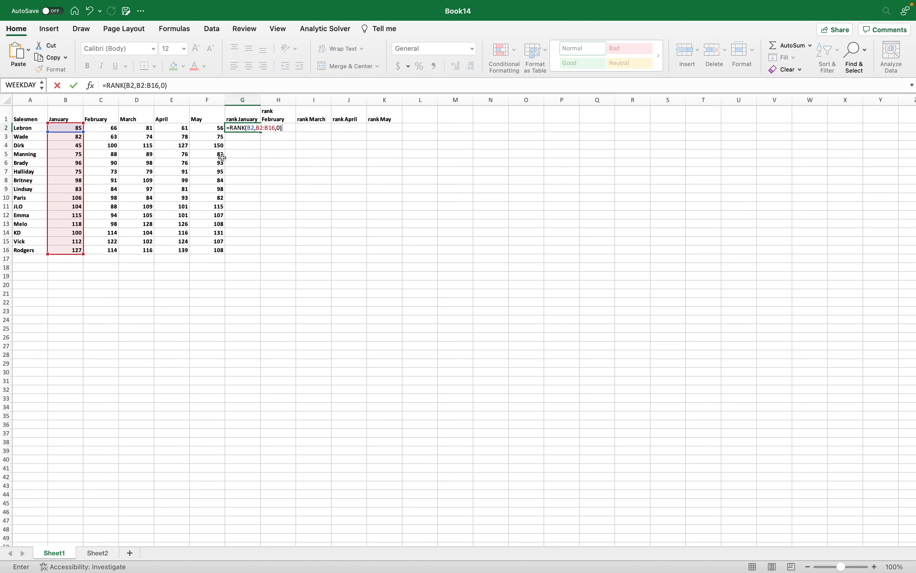
key("Return")
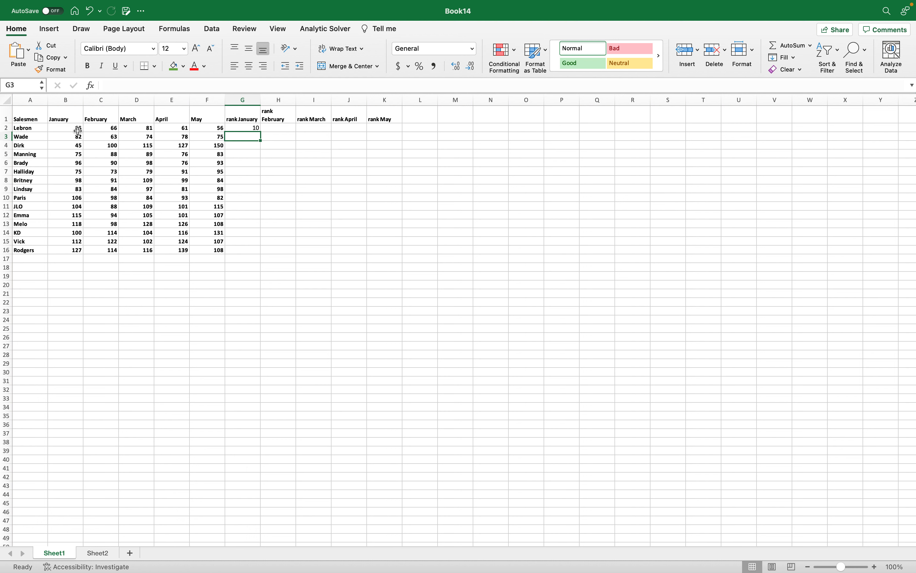
Fill the January rank formula from G2 down to G16 and check the copied formulas in G16 and G15.
left_click(241, 128)
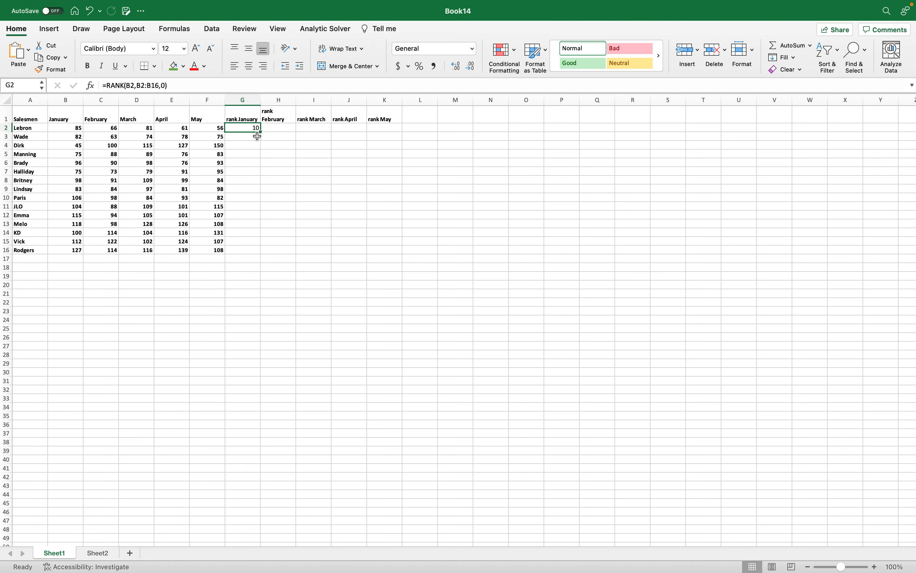
left_click_drag(261, 131, 262, 254)
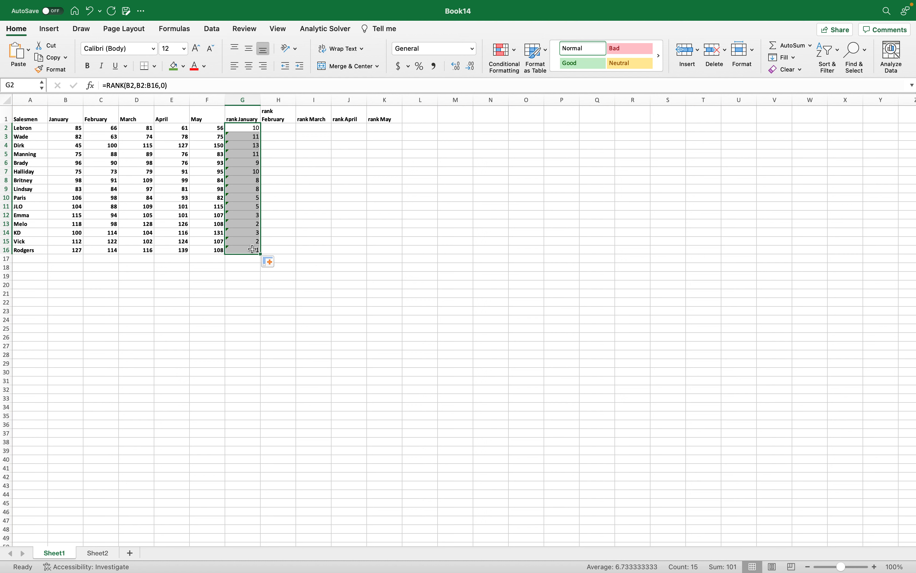
left_click(249, 251)
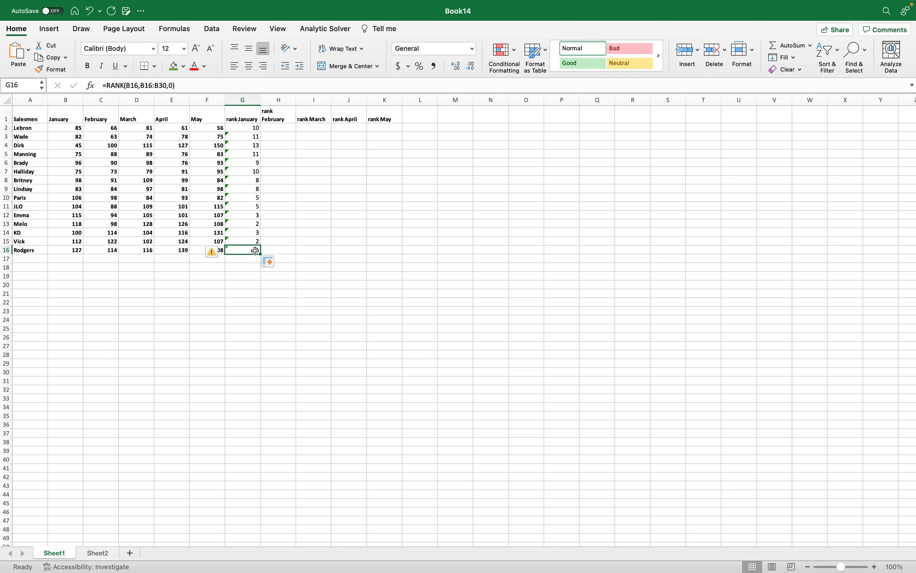
left_click(247, 240)
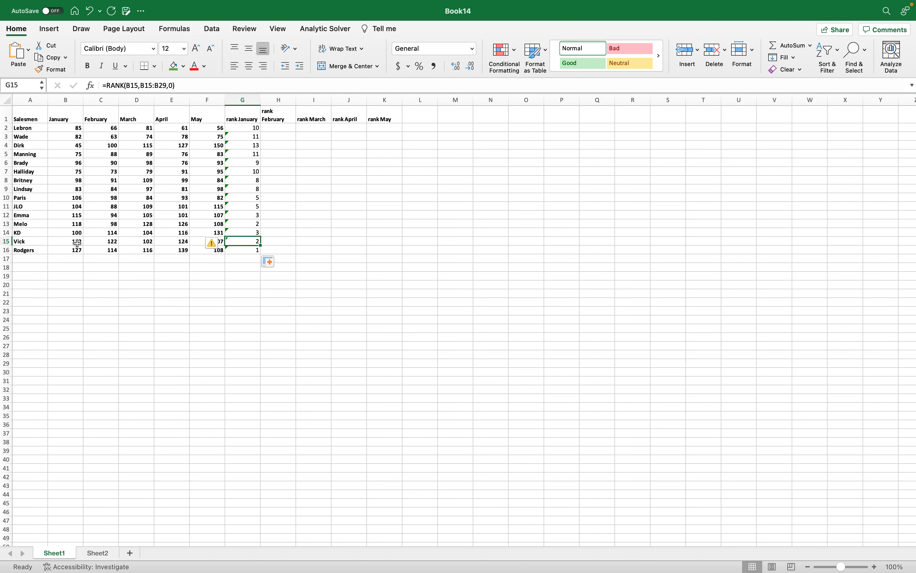
Update the rank formula in G13 to include the adjacent cells it omits.
left_click(250, 224)
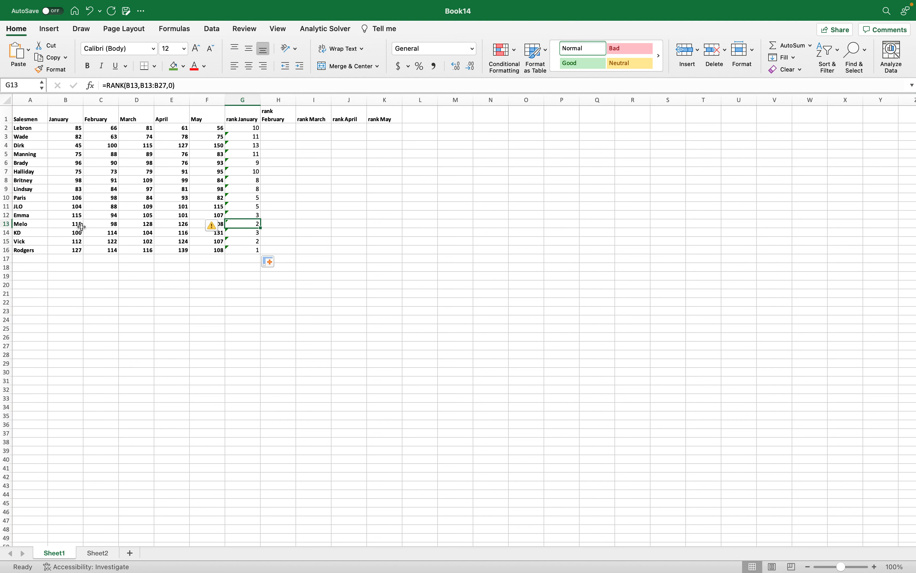
left_click(221, 226)
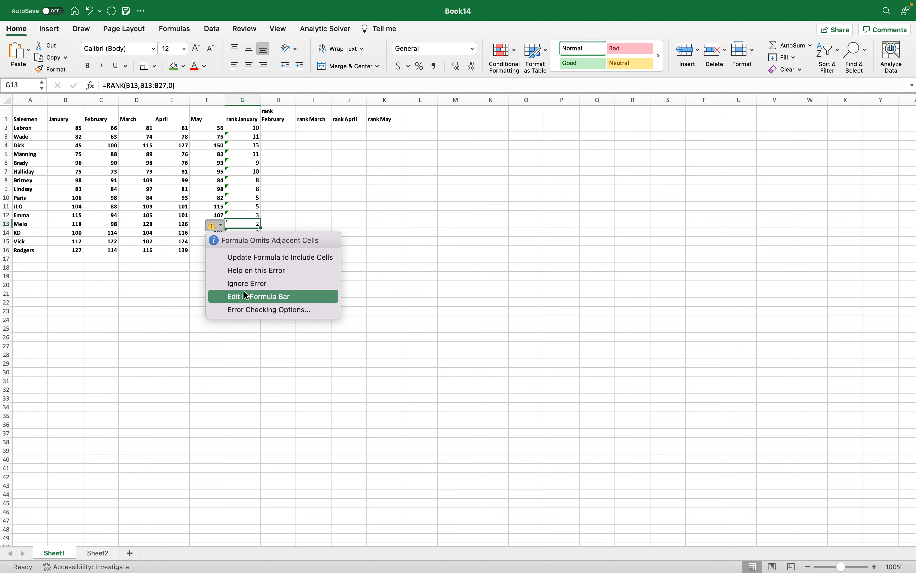
left_click(257, 257)
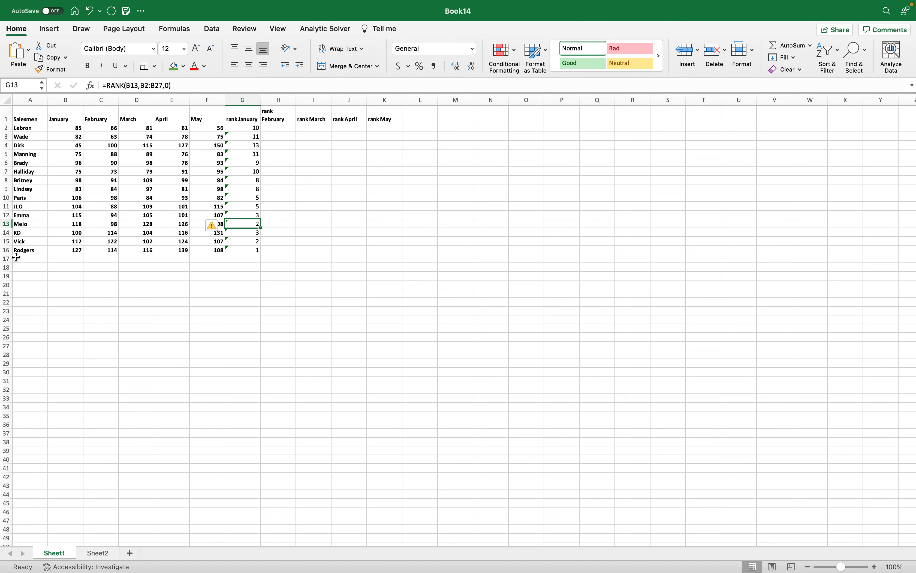
Inspect the range reference in the G16 rank formula and clear the cell.
left_click(254, 251)
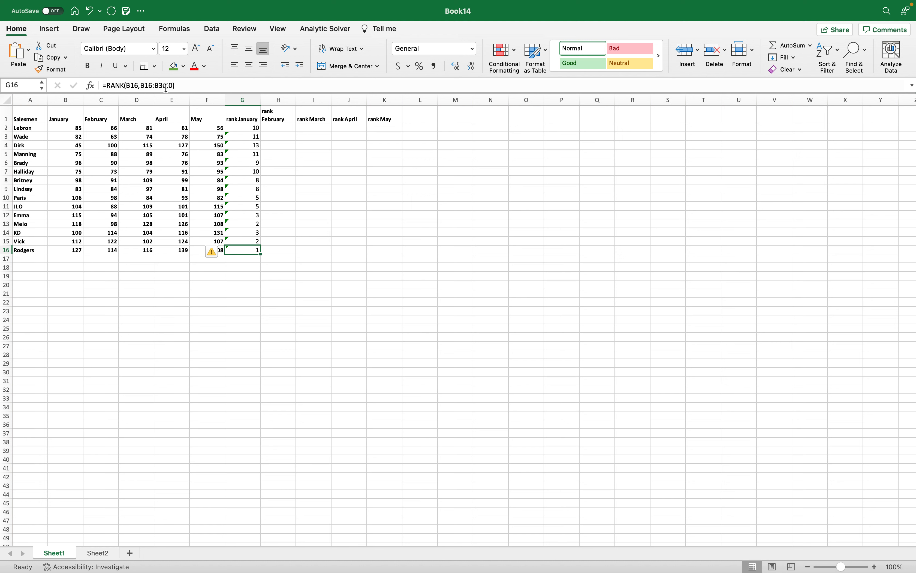
left_click_drag(127, 85, 170, 88)
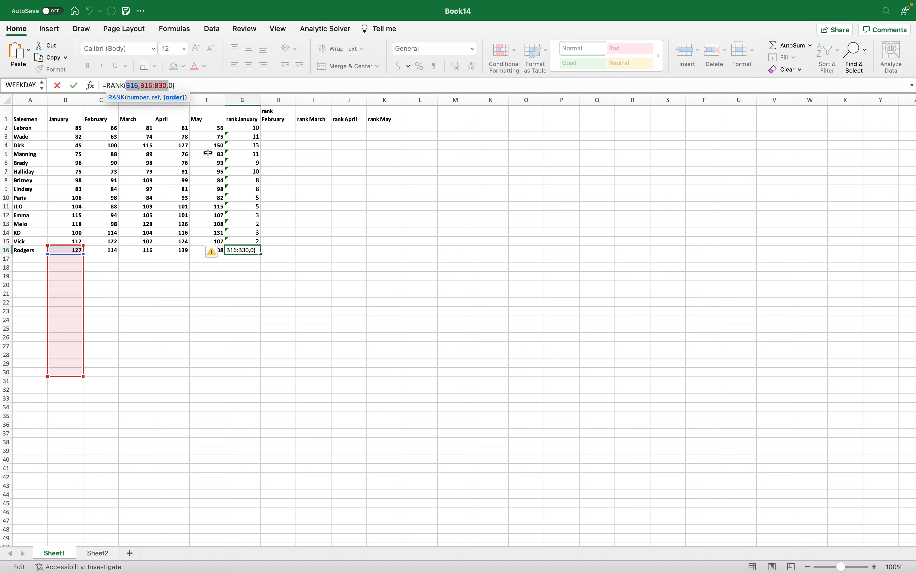
left_click(242, 127)
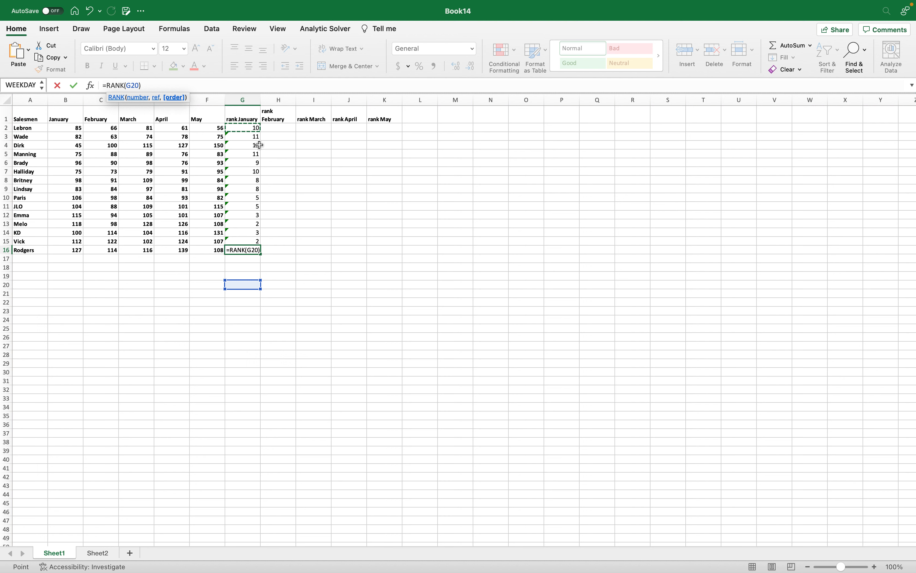
left_click(365, 214)
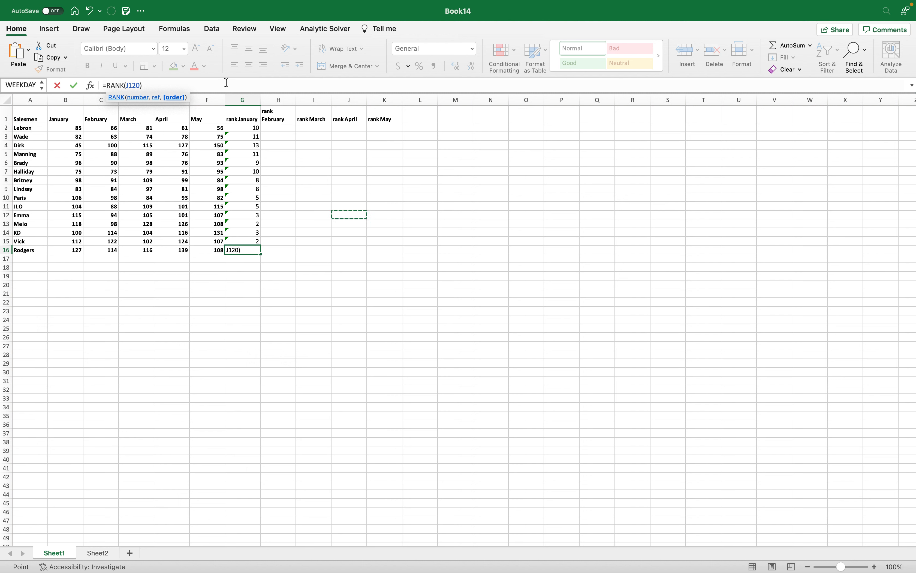
left_click_drag(227, 83, 101, 85)
key("BackSpace")
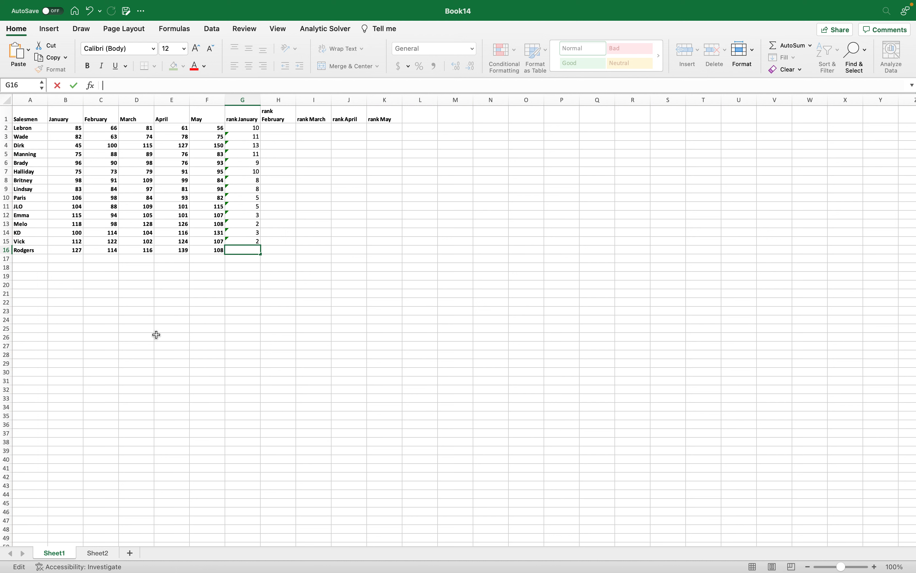
left_click(310, 176)
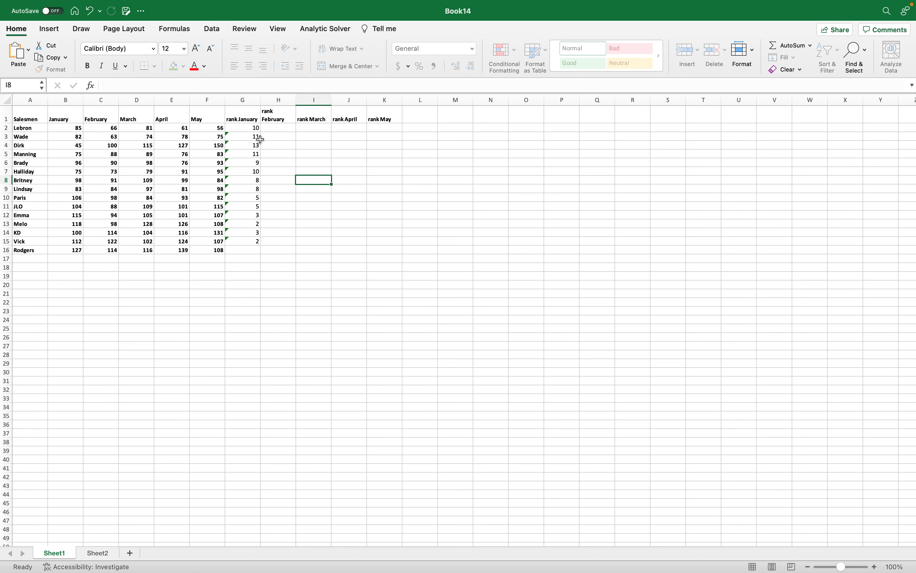
Lock the range rows in G2's rank formula so it reads =RANK(B2,B$2:B$16,0).
left_click(250, 129)
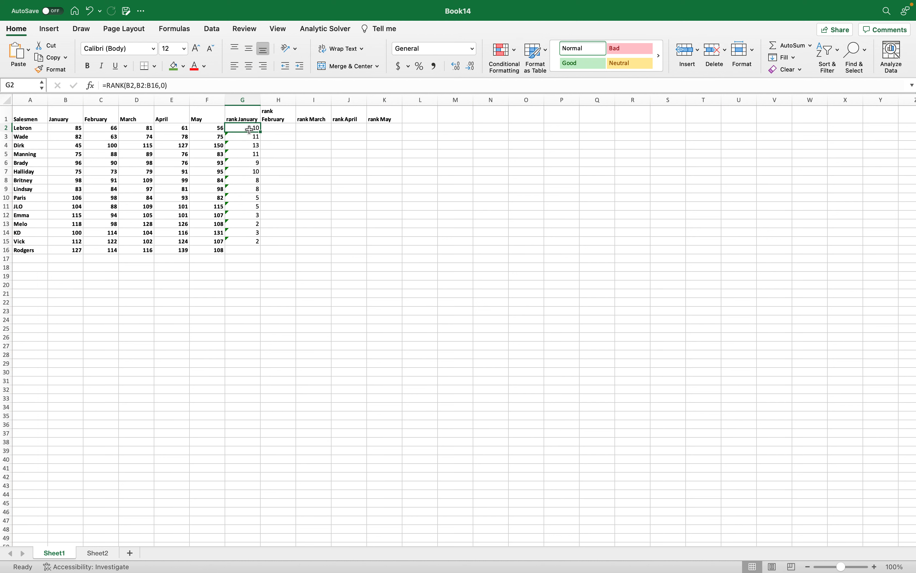
left_click(141, 85)
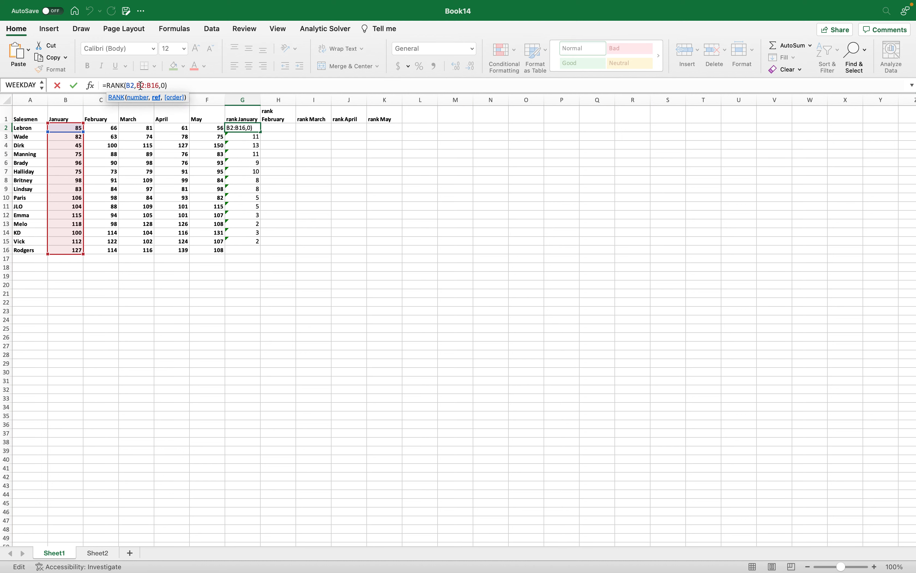
type("$2:B$")
key("Return")
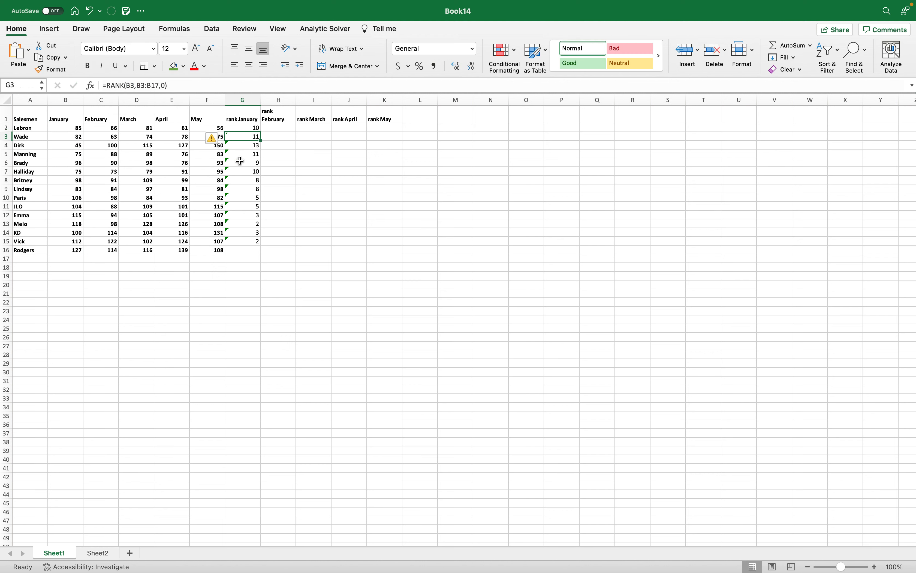
Clear the old January ranks in G3:G16 and fill the corrected formula from G2 down to G16.
left_click_drag(245, 136, 245, 250)
key("Delete")
left_click(301, 130)
left_click(254, 129)
left_click_drag(262, 131, 266, 251)
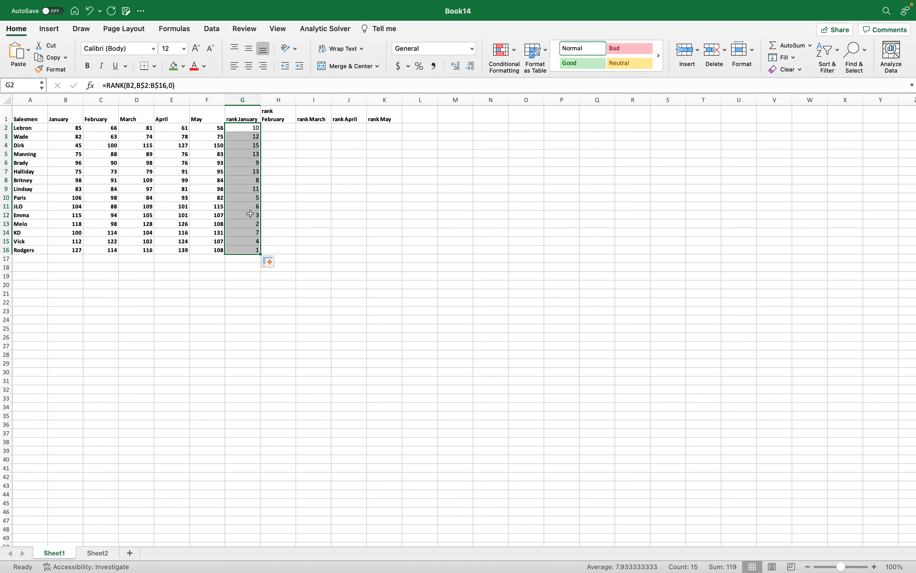
Compare the January ranks with the January sales figures in rows 16, 13, 12 and 4.
left_click(253, 252)
left_click(77, 252)
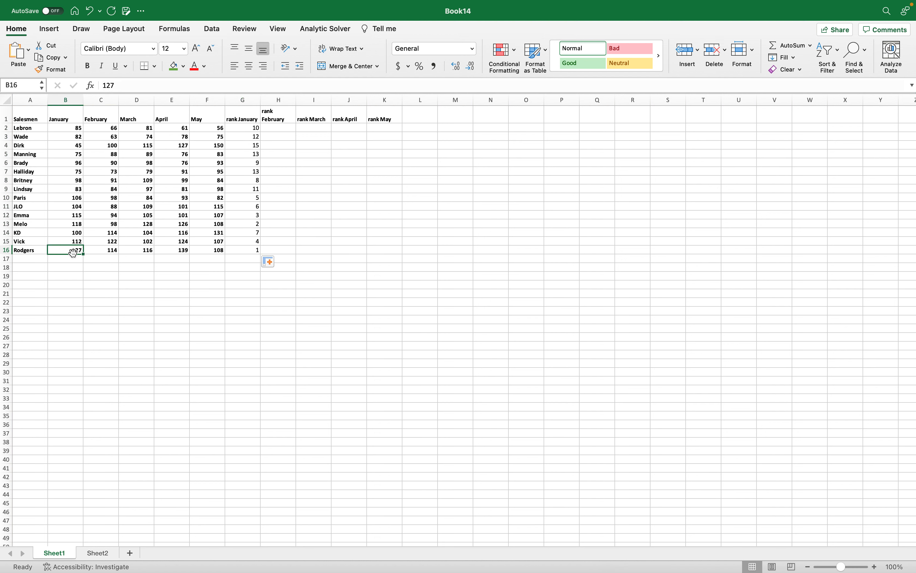
left_click(253, 250)
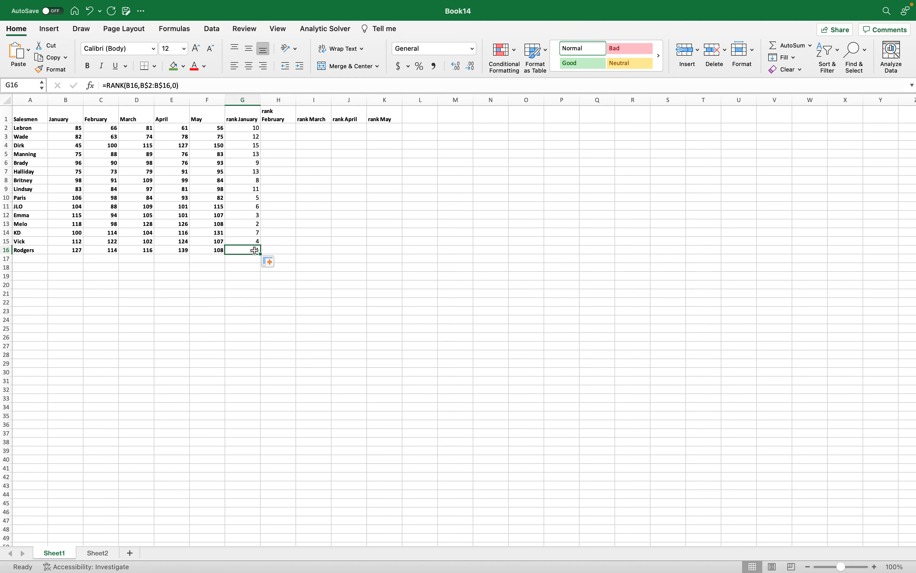
left_click(255, 222)
left_click(77, 223)
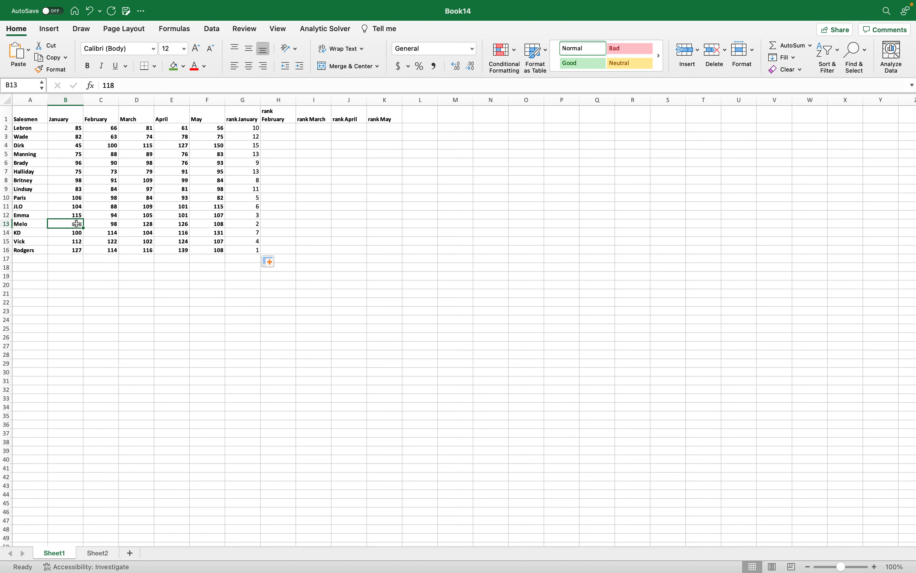
left_click(239, 221)
left_click(82, 214)
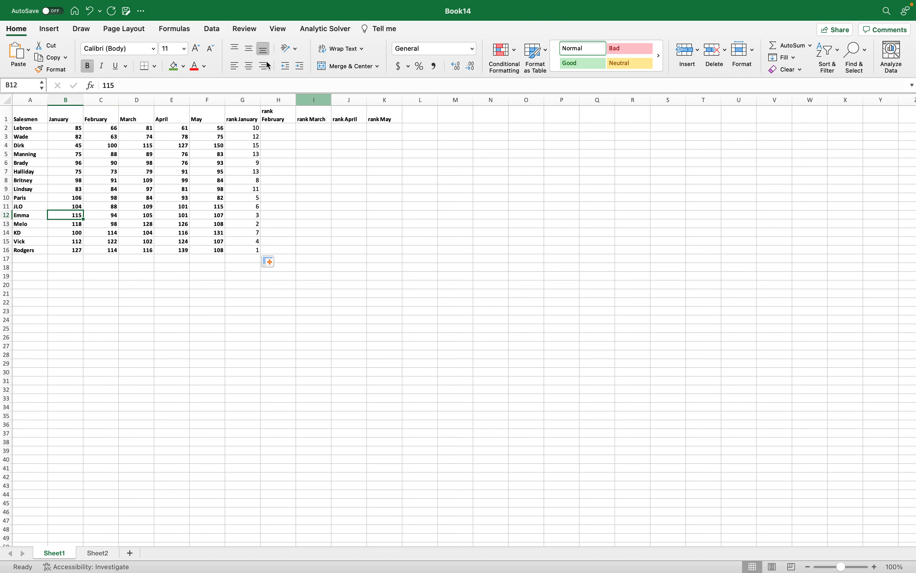
left_click(249, 146)
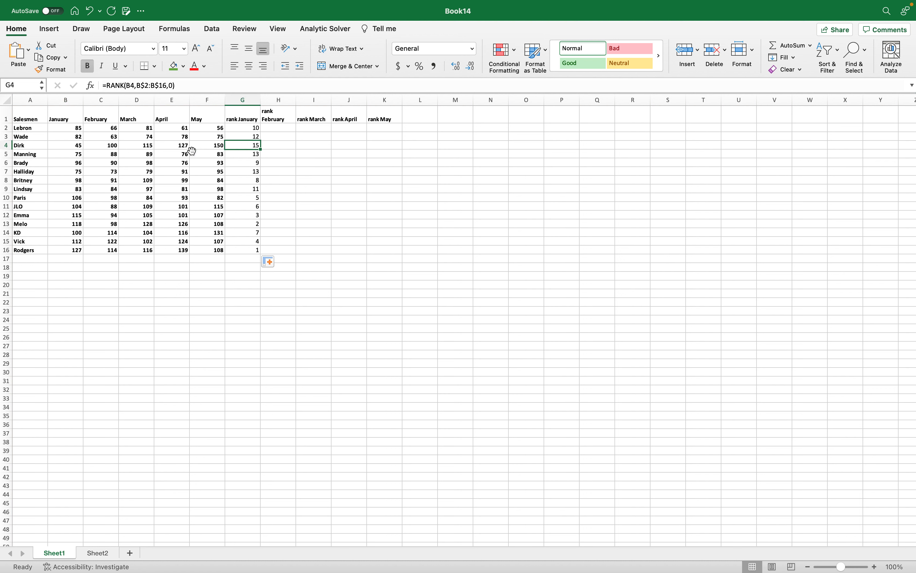
left_click(79, 147)
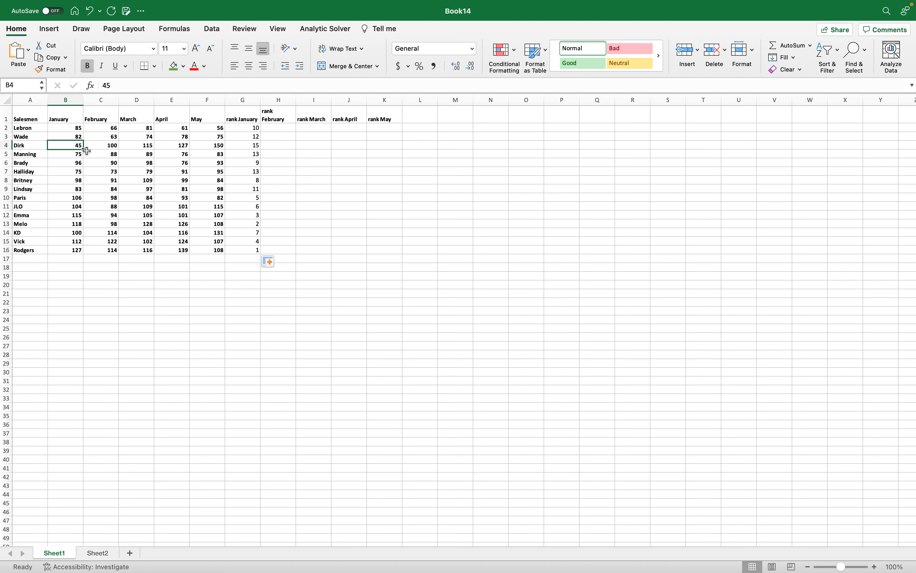
left_click(247, 146)
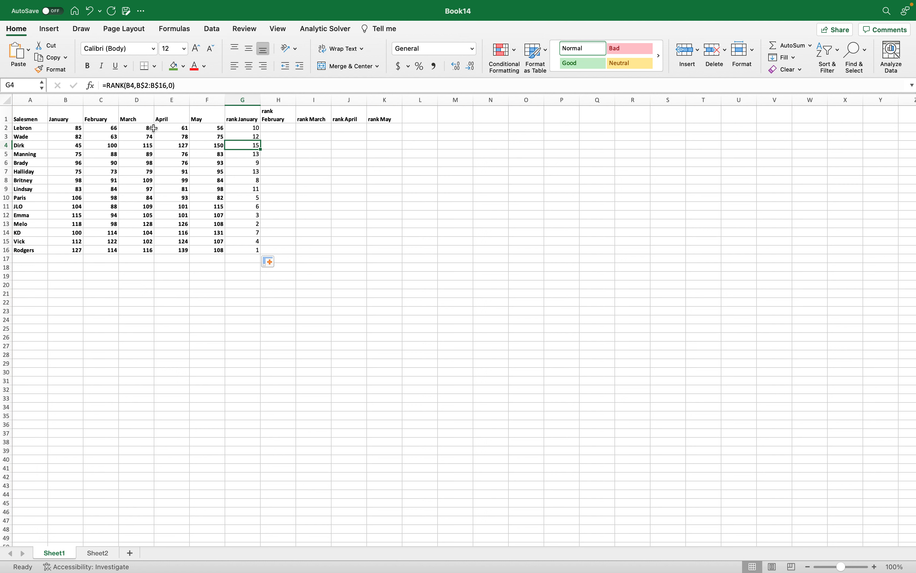
Fill the rank formula from G2 across to K2 and down to row 16 for February to May.
left_click(250, 129)
left_click_drag(261, 132, 396, 247)
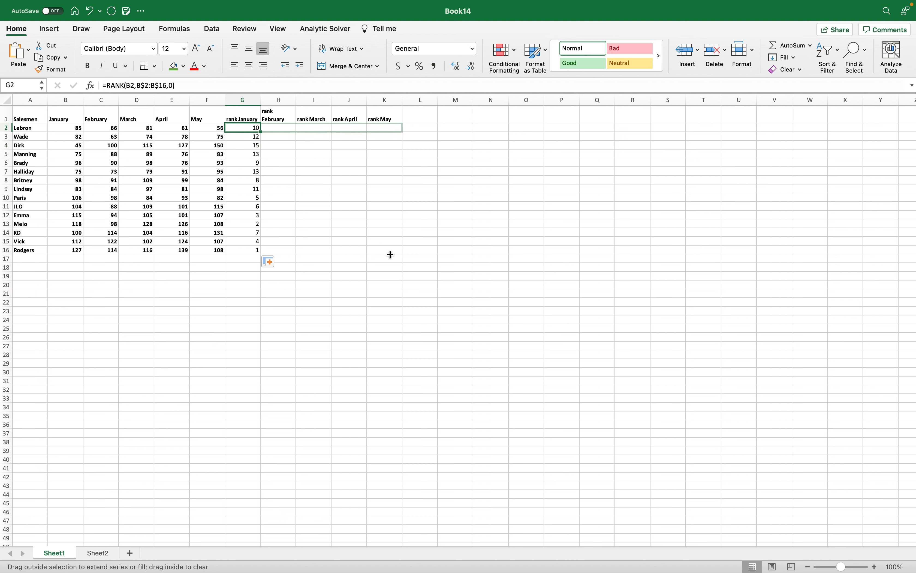
left_click_drag(394, 138, 394, 138)
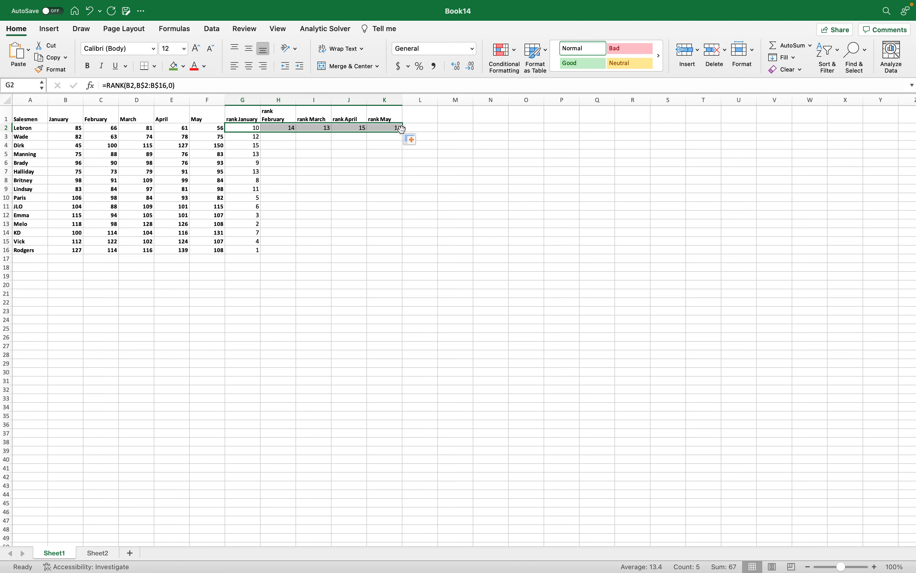
left_click_drag(404, 132, 376, 236)
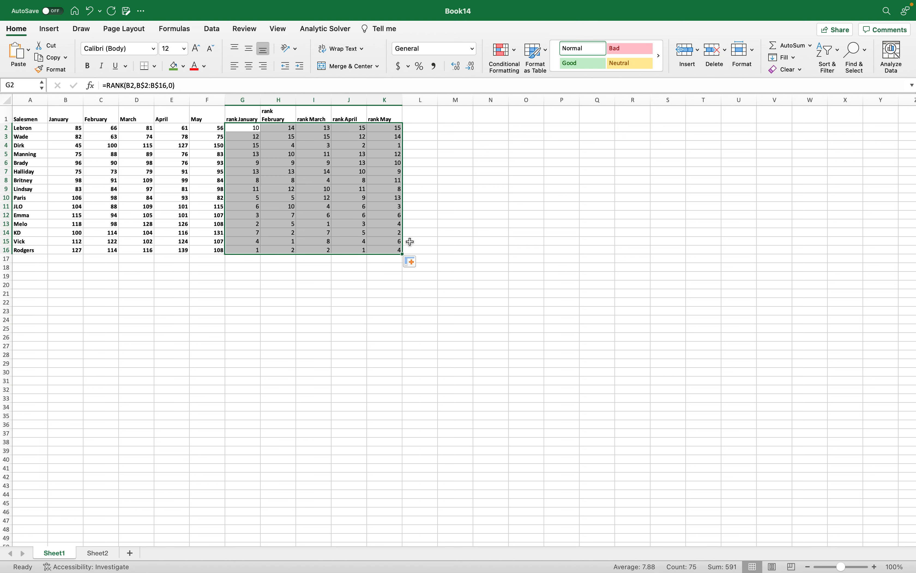
Check the rank May header and the rank formulas in G2 and H2.
left_click(379, 118)
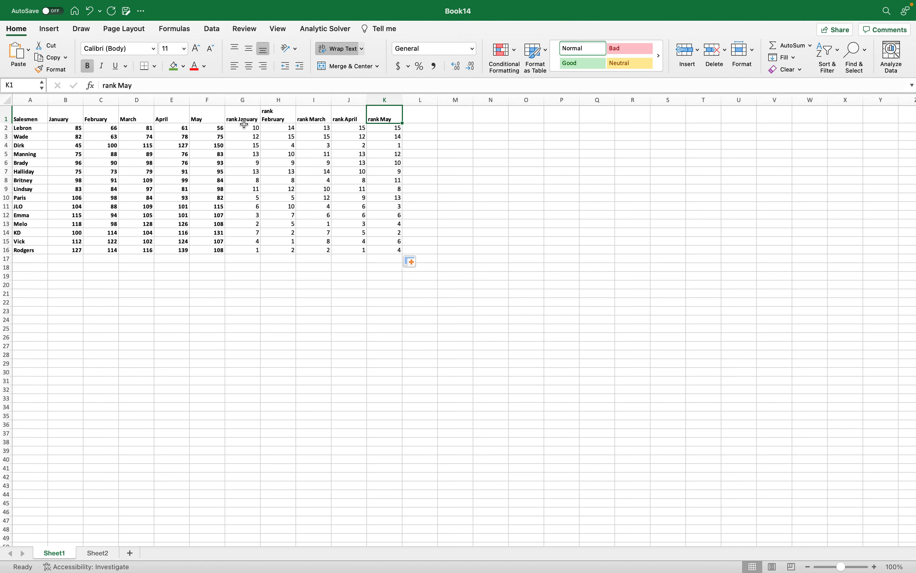
left_click(256, 130)
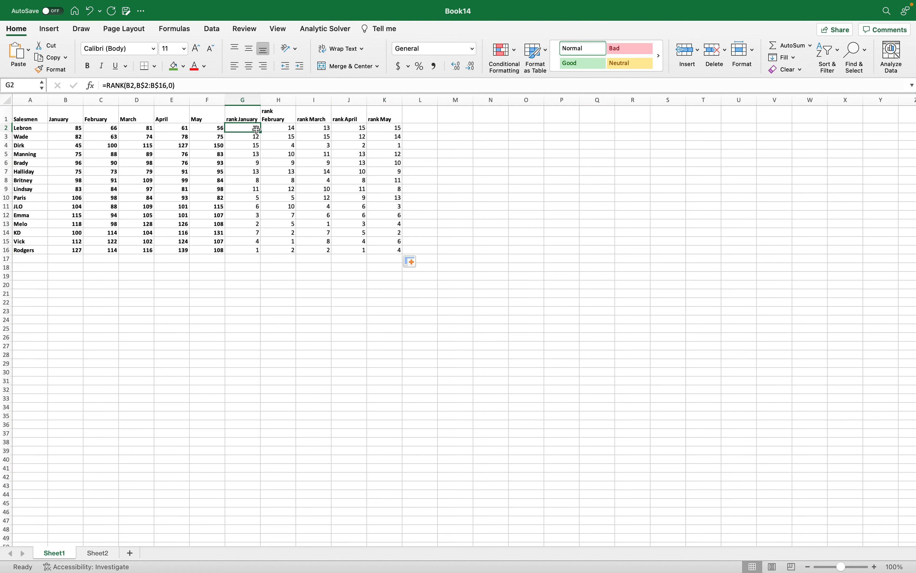
left_click(292, 129)
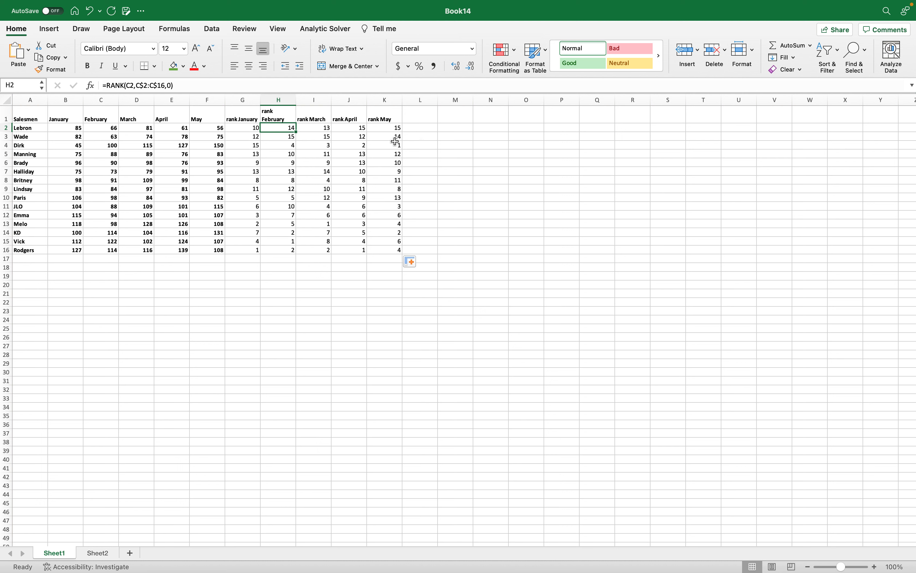
Copy the four trend headers, February to May, from Sheet2 F1:I1 into Sheet1 starting at L1.
left_click(420, 119)
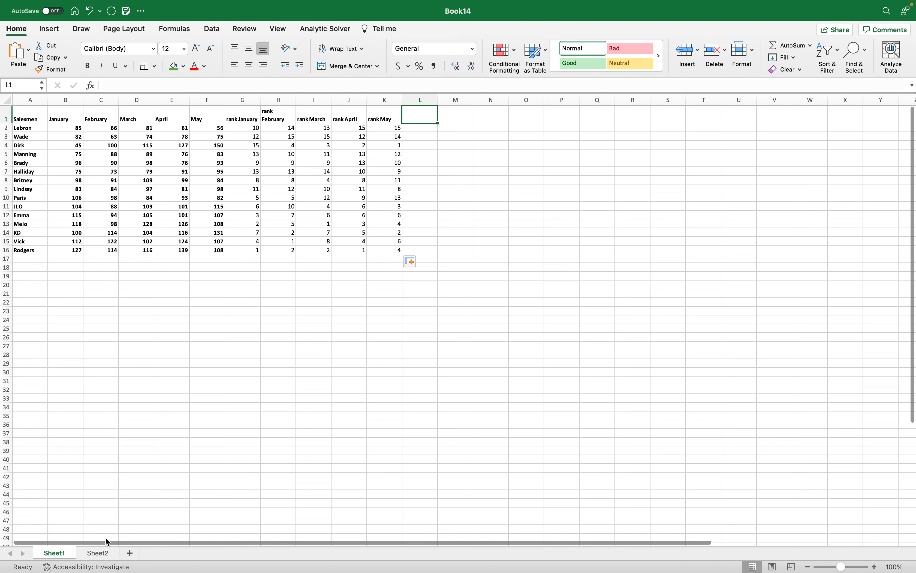
key("ctrl+Page_Down")
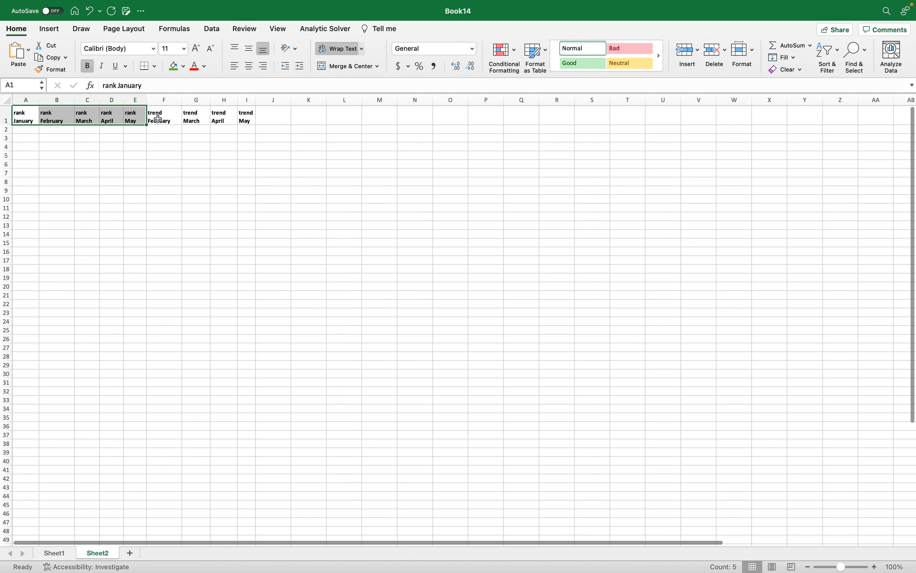
left_click_drag(154, 116, 250, 120)
key("super+c")
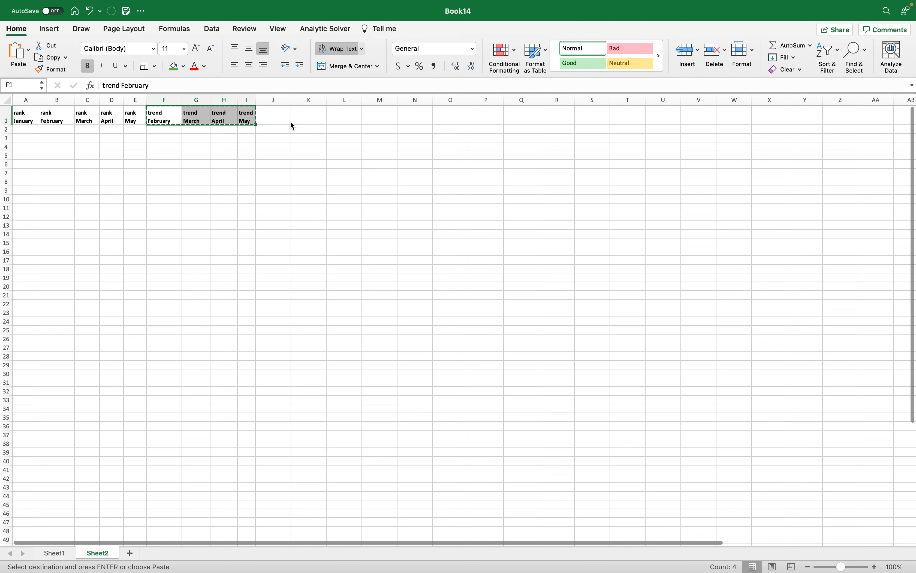
key("ctrl+Page_Up")
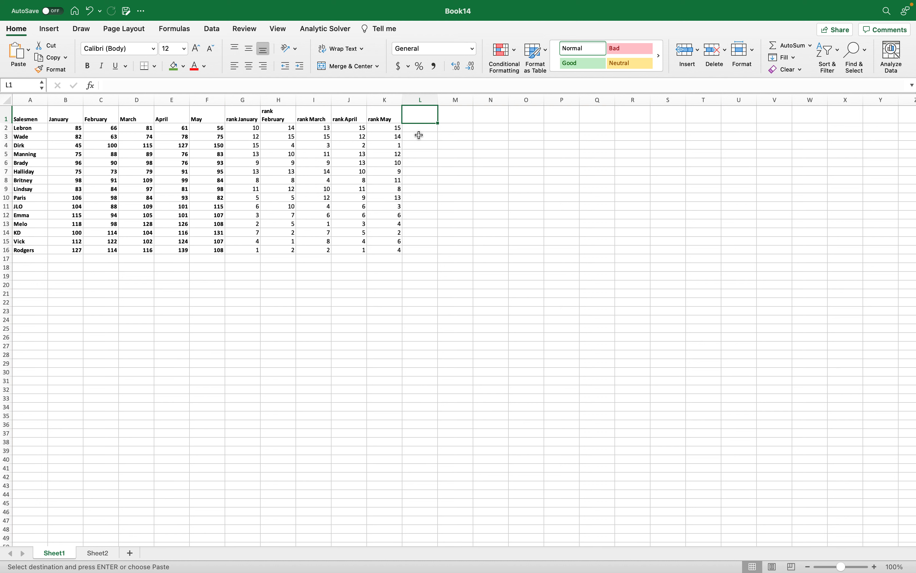
key("ctrl+v")
Start an IF formula in L2 that returns "h" when the February rank H2 is less than the January rank G2.
left_click(414, 129)
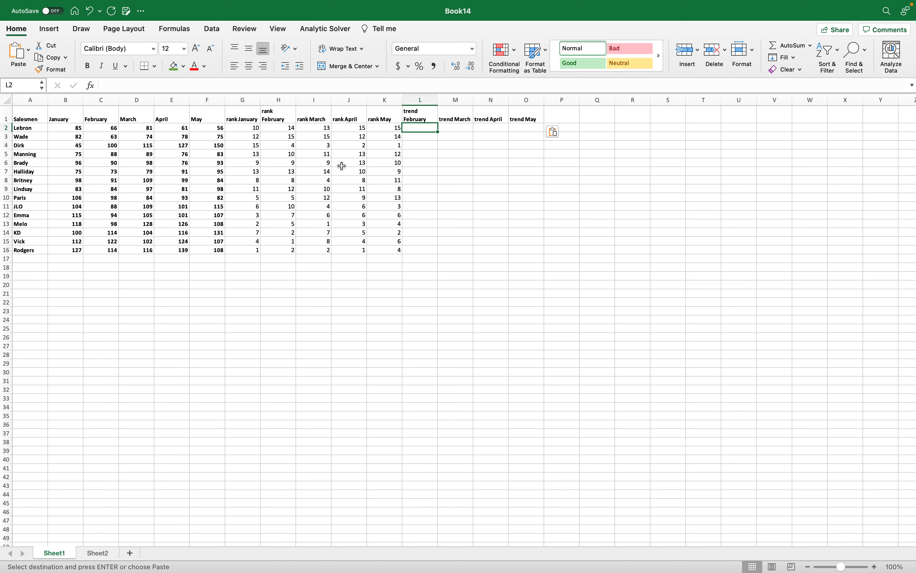
type("=if")
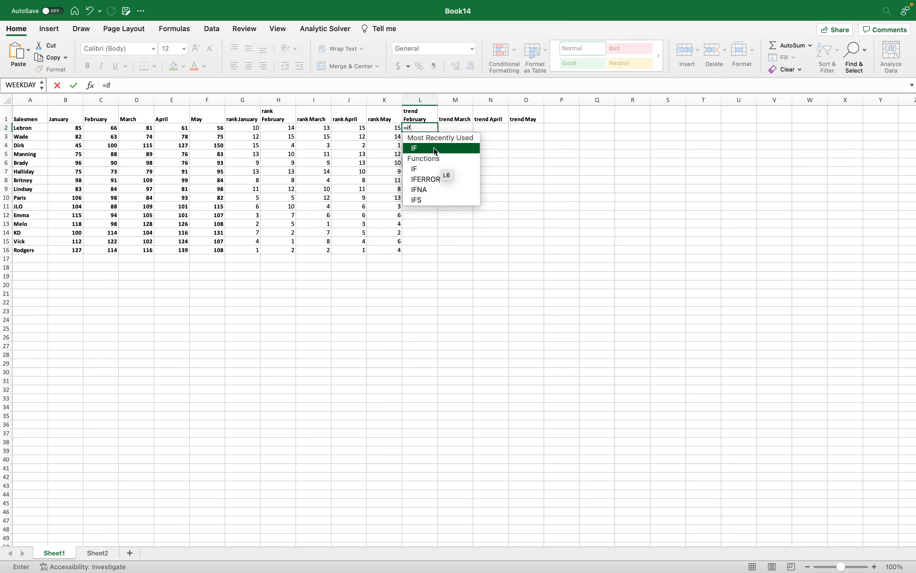
double_click(436, 148)
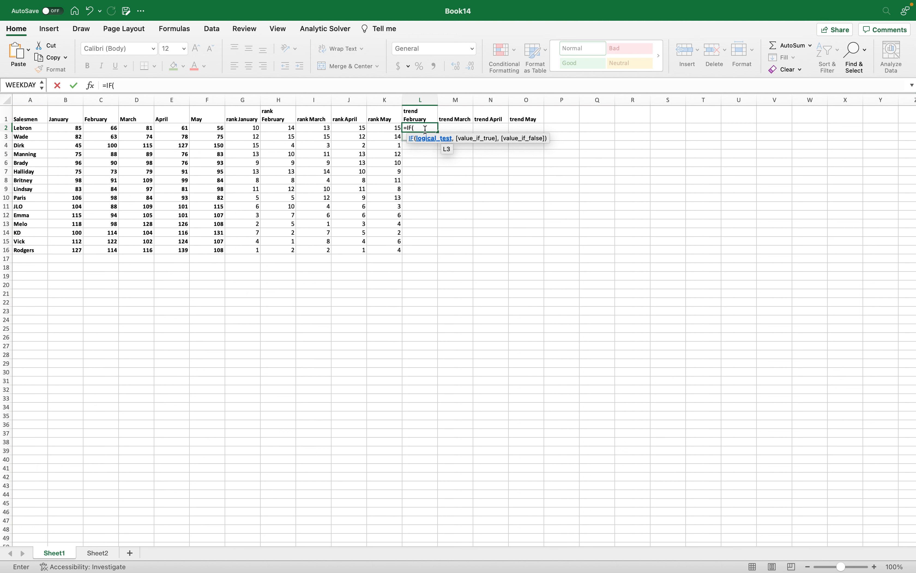
left_click(286, 128)
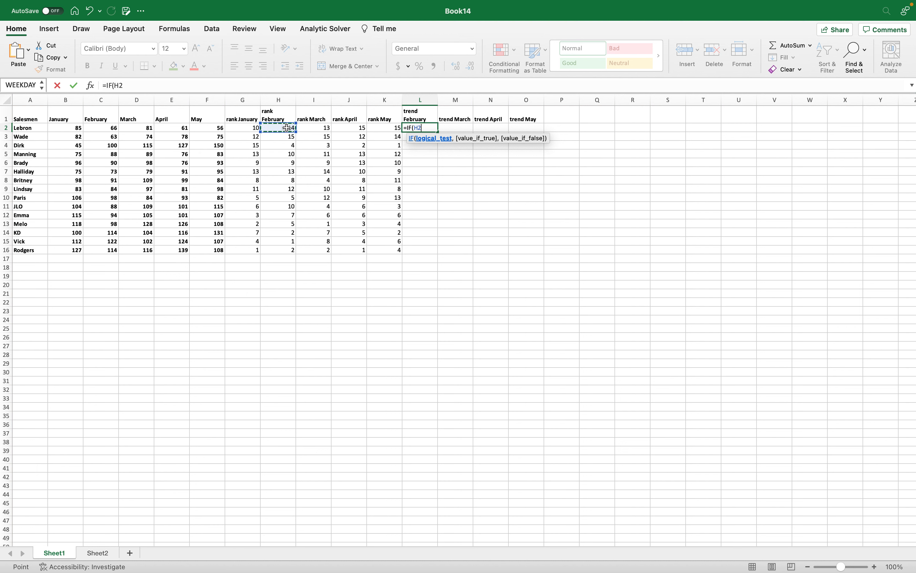
type("<")
left_click(244, 128)
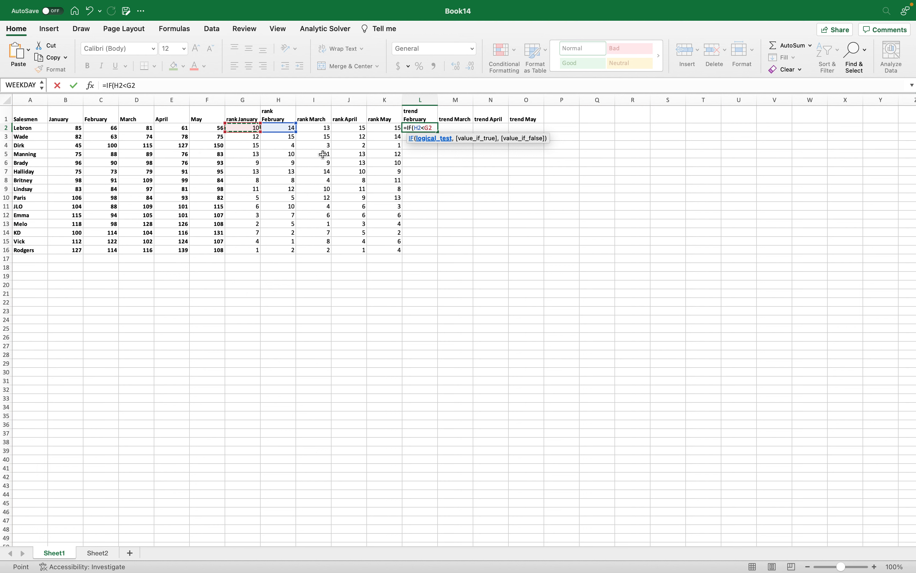
type(", \"h")
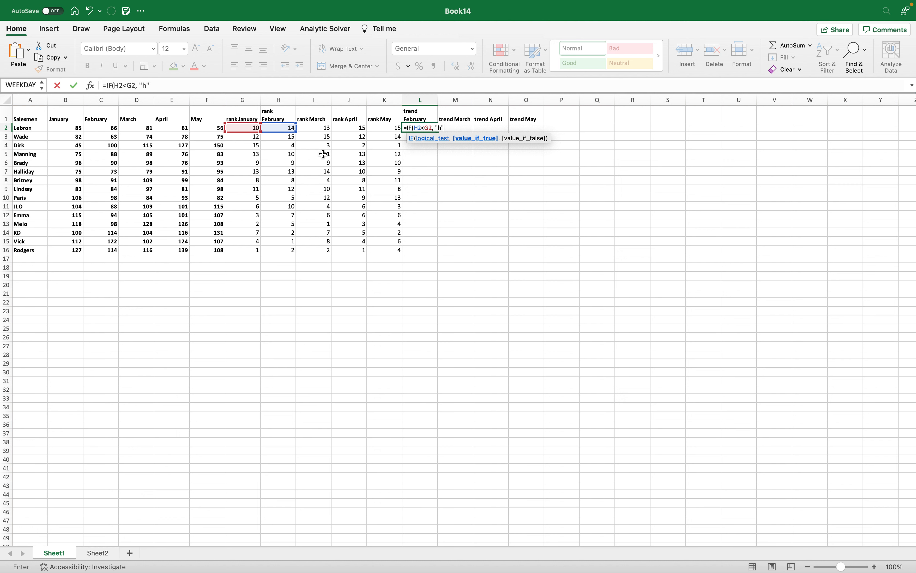
type("\", ")
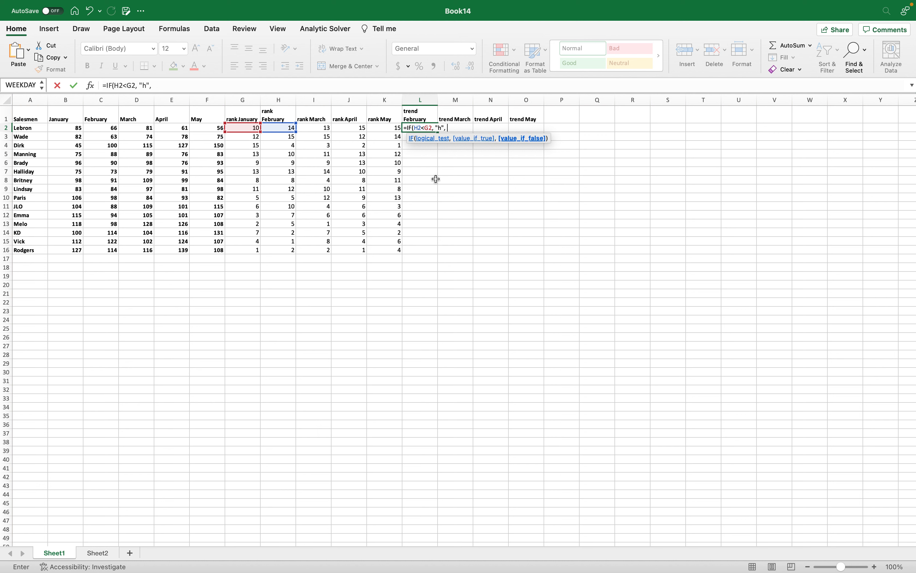
type("IF(")
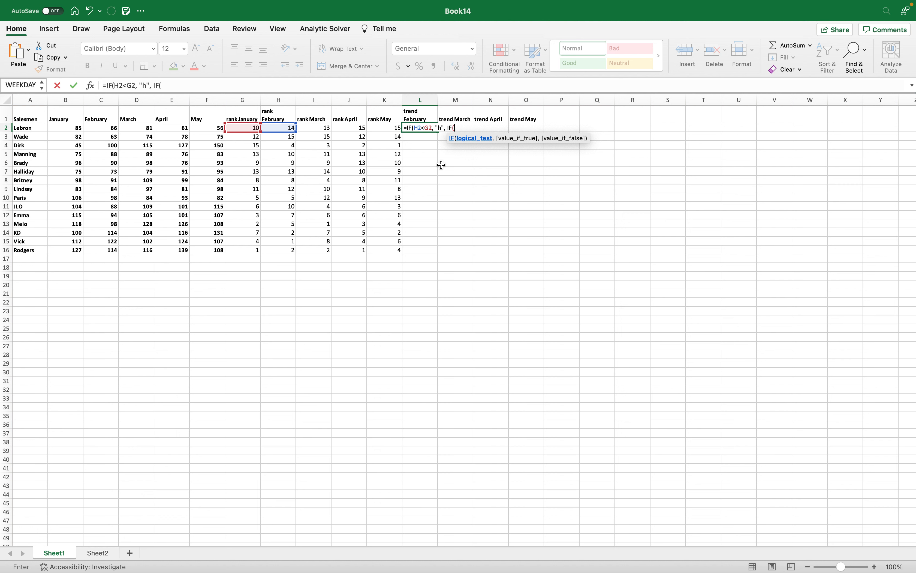
Complete the L2 formula with a nested IF(H2>G2, "i","g") as its value if false.
type("H2>G2")
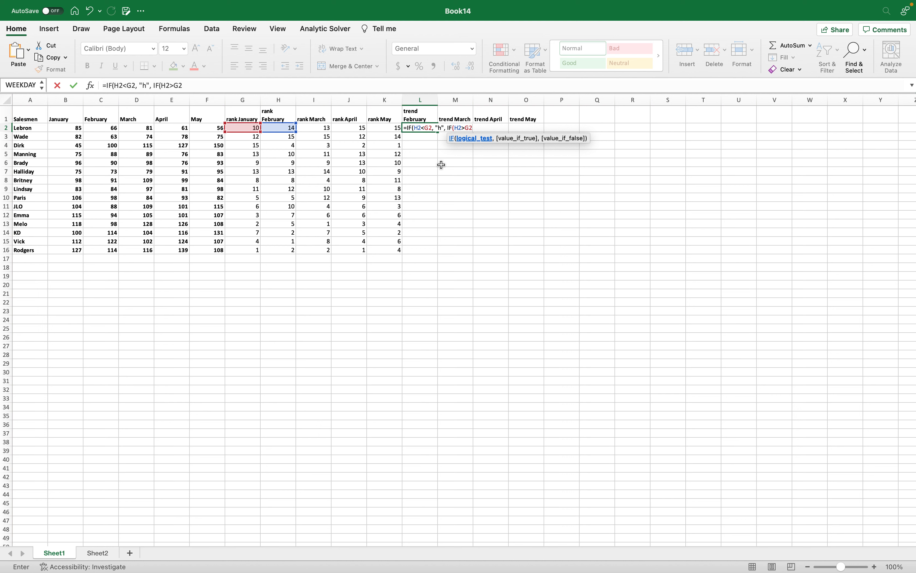
type(",")
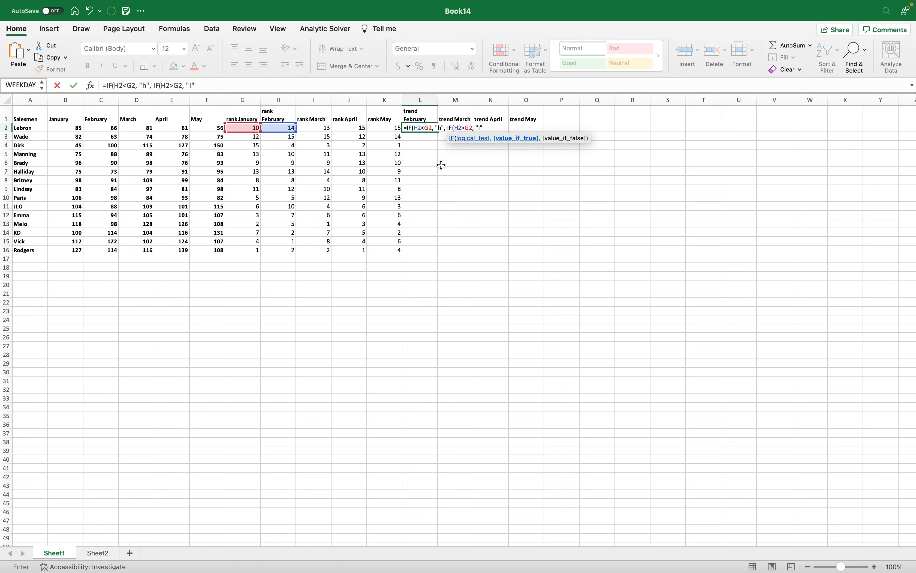
type("\"l\",")
key("BackSpace")
key("BackSpace")
type(",\"g")
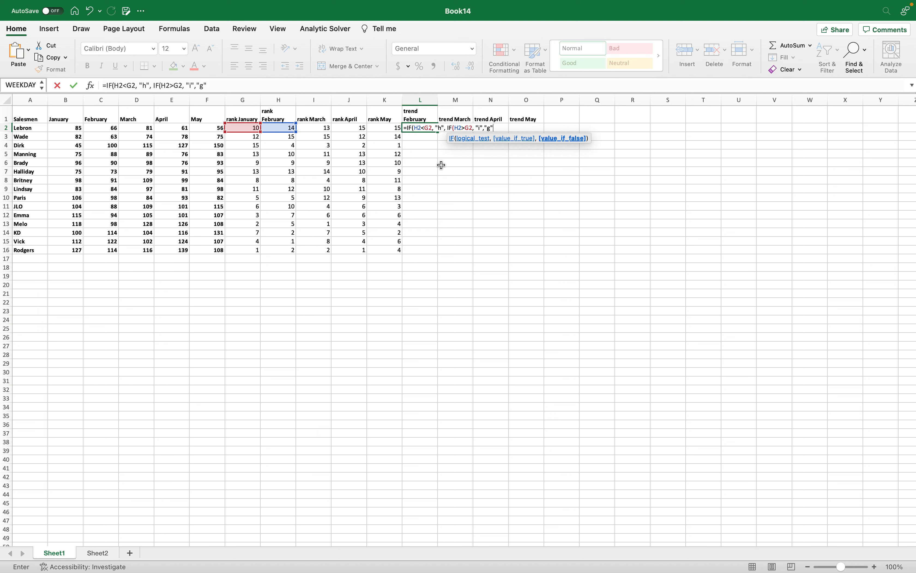
type("\")")
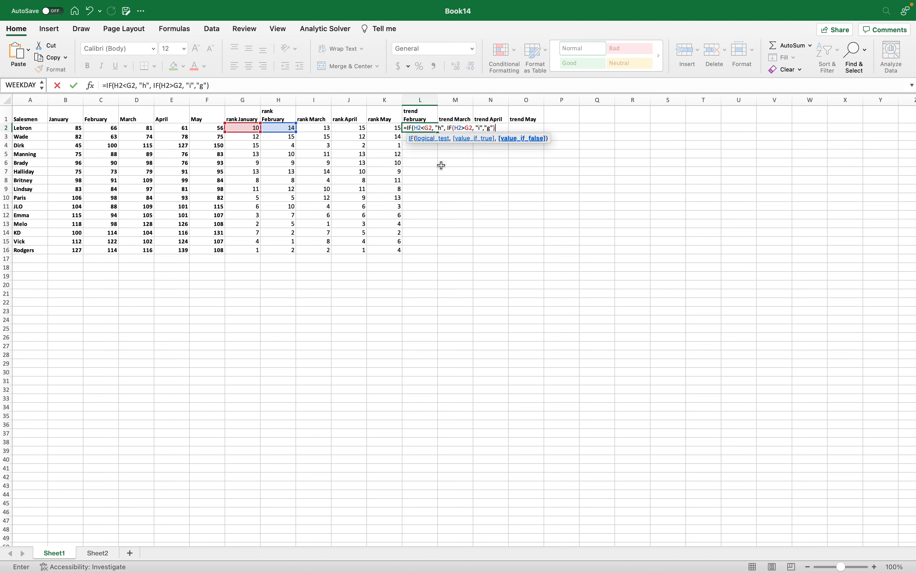
type(")")
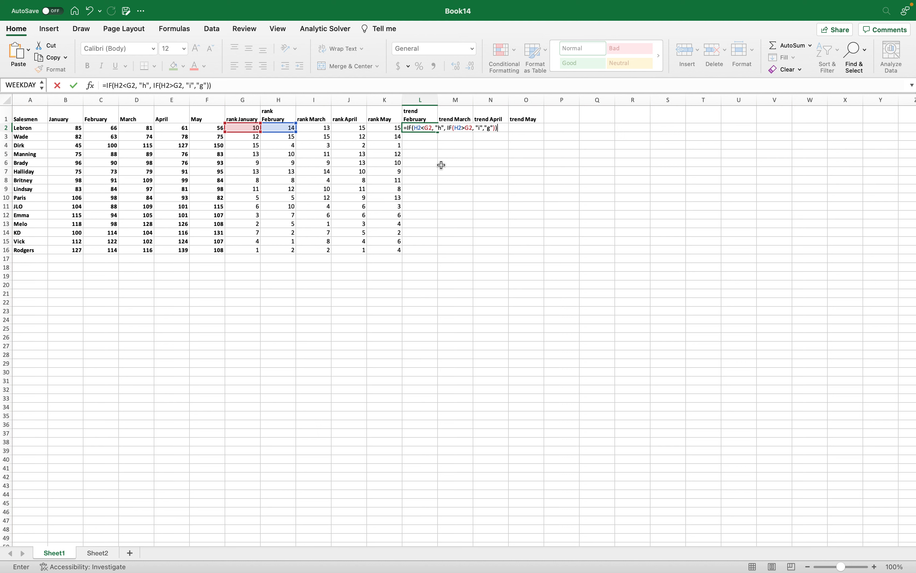
key("Return")
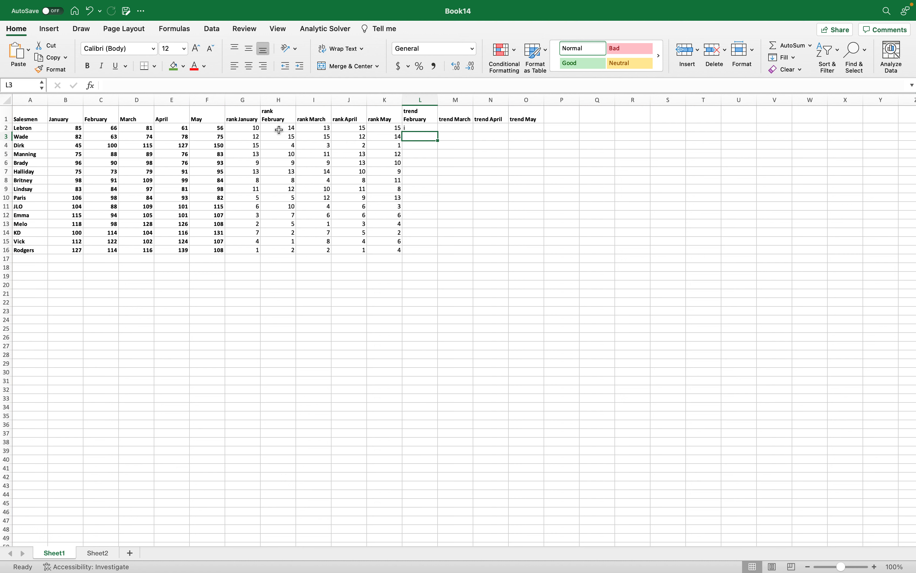
Start a letter key below the table with h and i in I22:I23 and their meanings up and down in J22:J23.
left_click(327, 302)
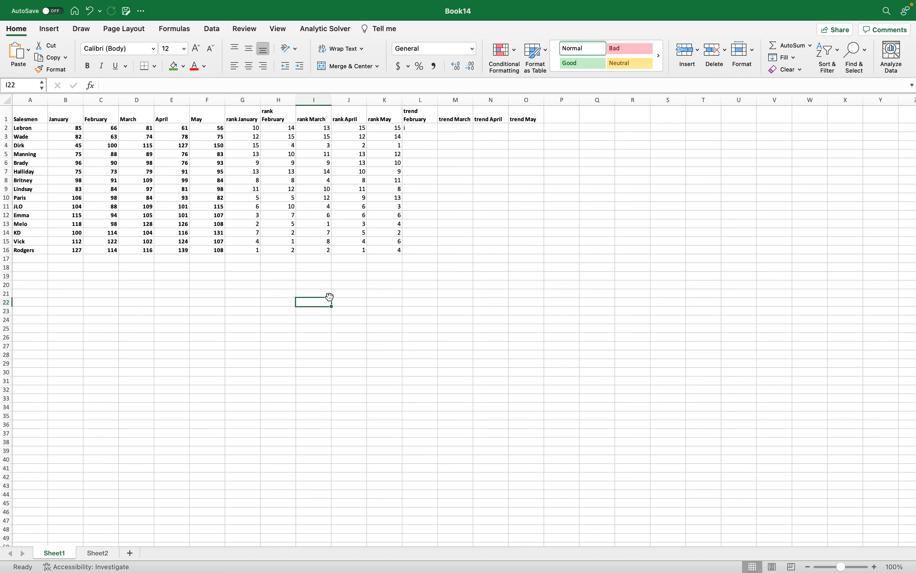
type("h")
key("Return")
type("i")
left_click(341, 303)
type("up")
key("Return")
type("down")
Add g to the letter key in I24 with the meaning steady in J24.
left_click(303, 318)
type("g")
left_click(351, 319)
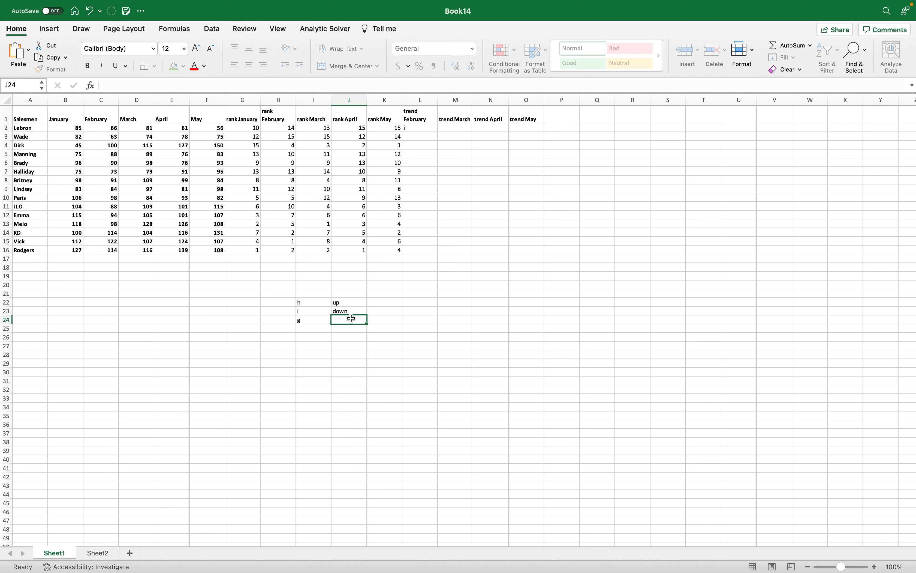
type("steaedy")
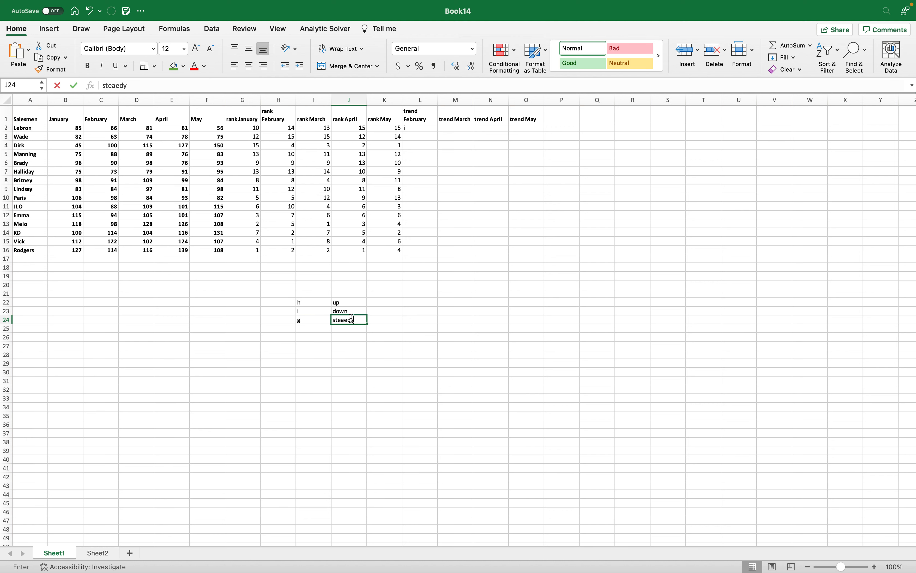
type("d")
key("Return")
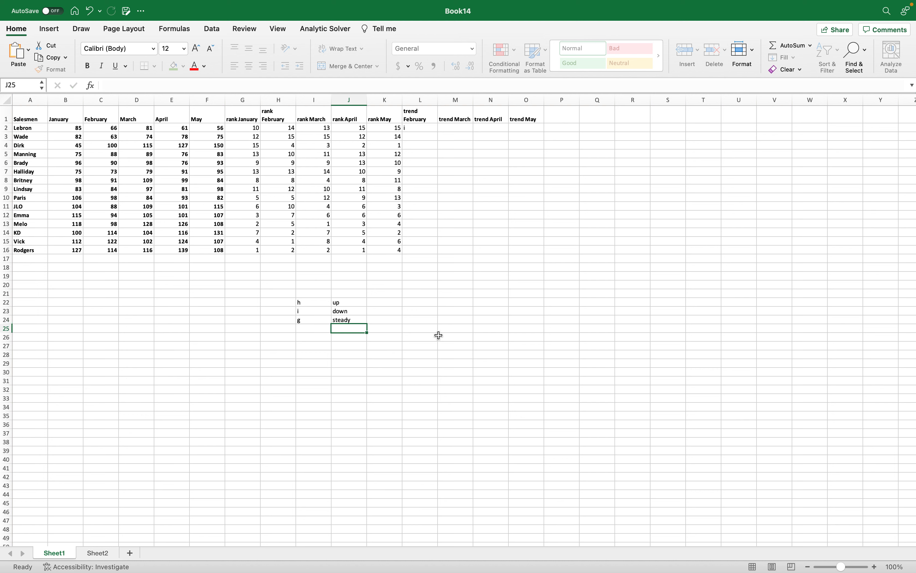
Fill the trend formula from L2 down to row 16 and across to the trend May column, covering L2:O16.
left_click(421, 128)
left_click_drag(439, 131, 413, 254)
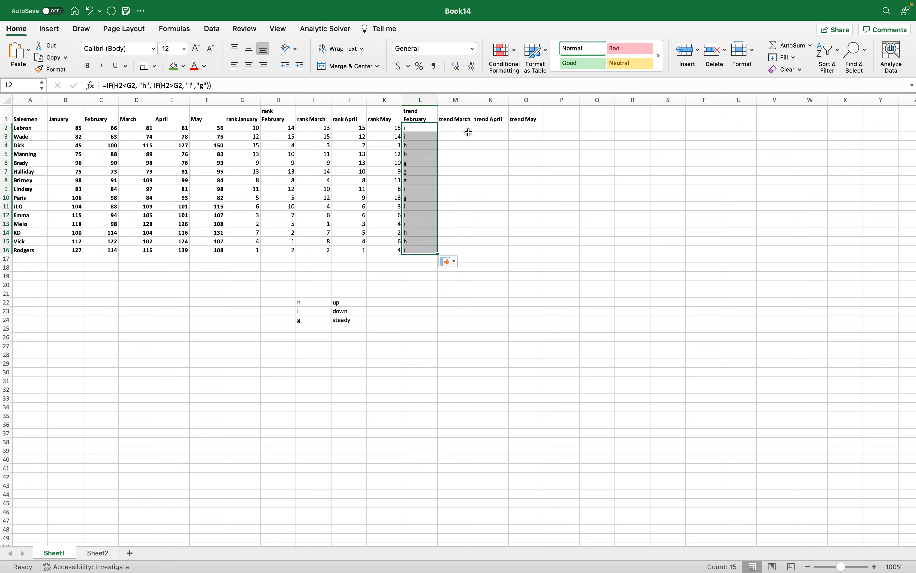
left_click(451, 135)
left_click(431, 127)
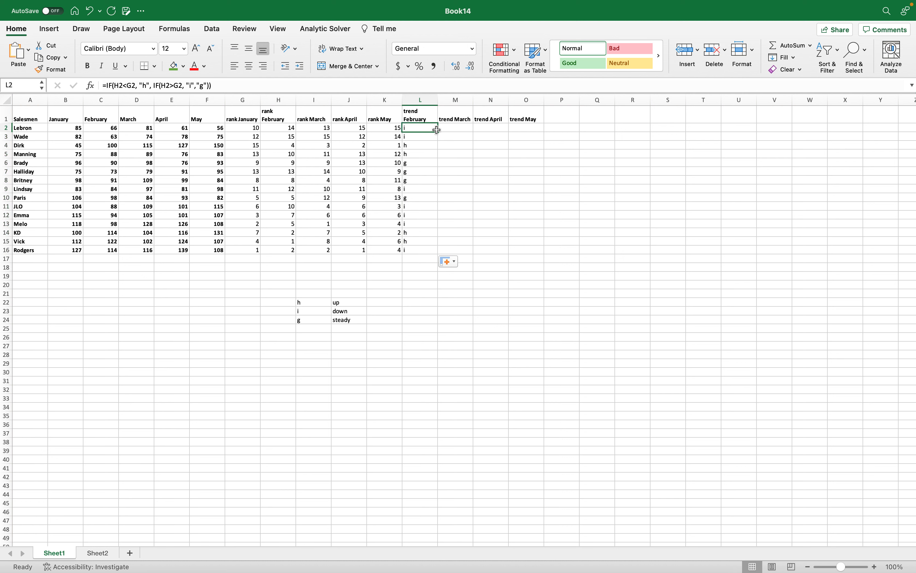
left_click_drag(439, 133, 518, 246)
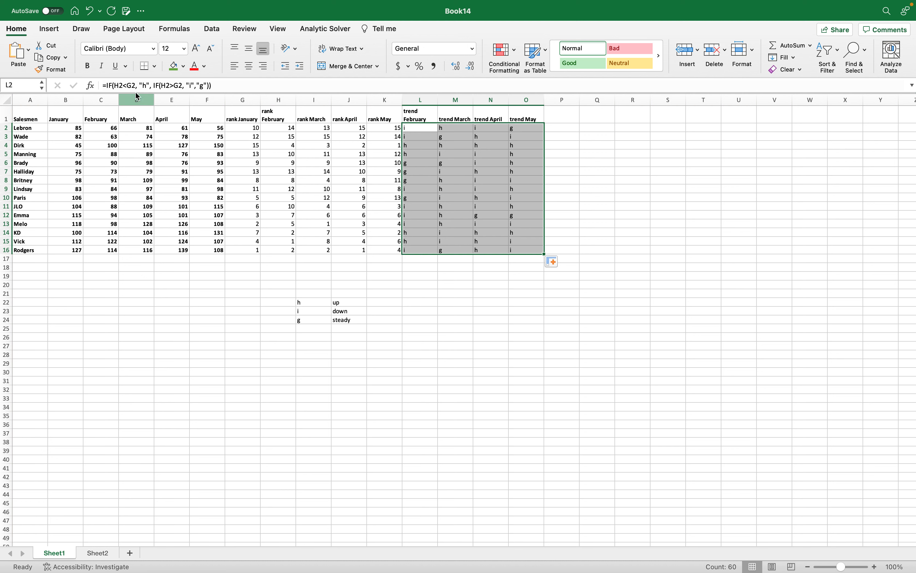
Format the trend cells L2:O16 in the Wingdings 3 font and make them bold.
left_click(153, 49)
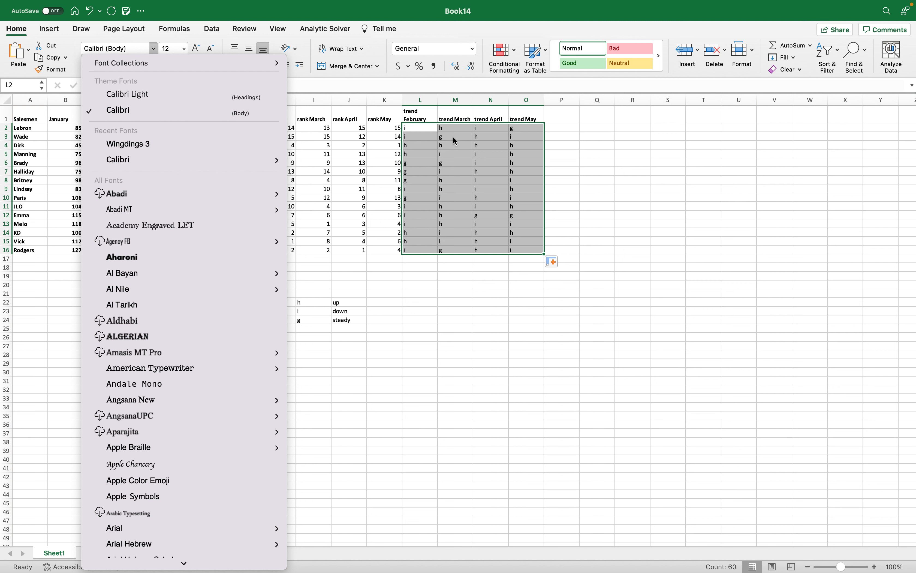
left_click(151, 145)
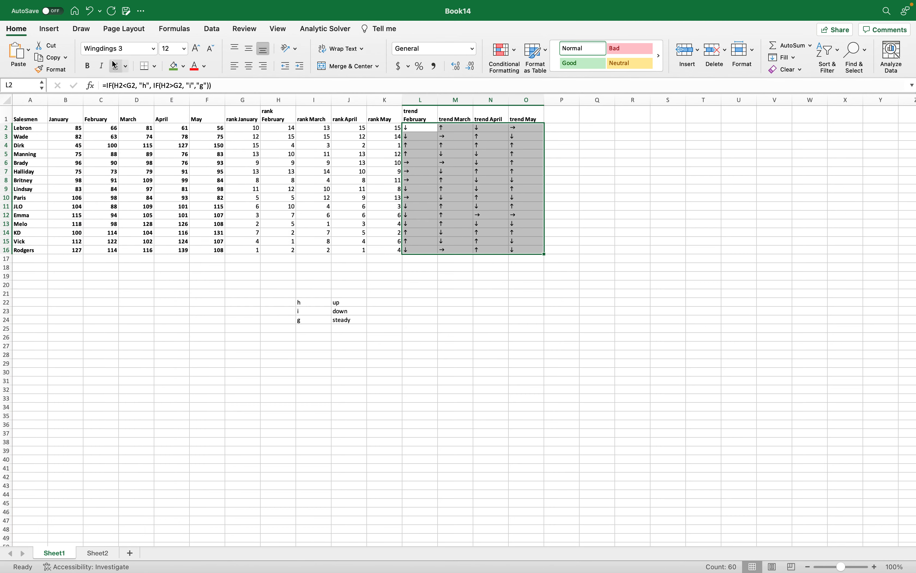
left_click(87, 68)
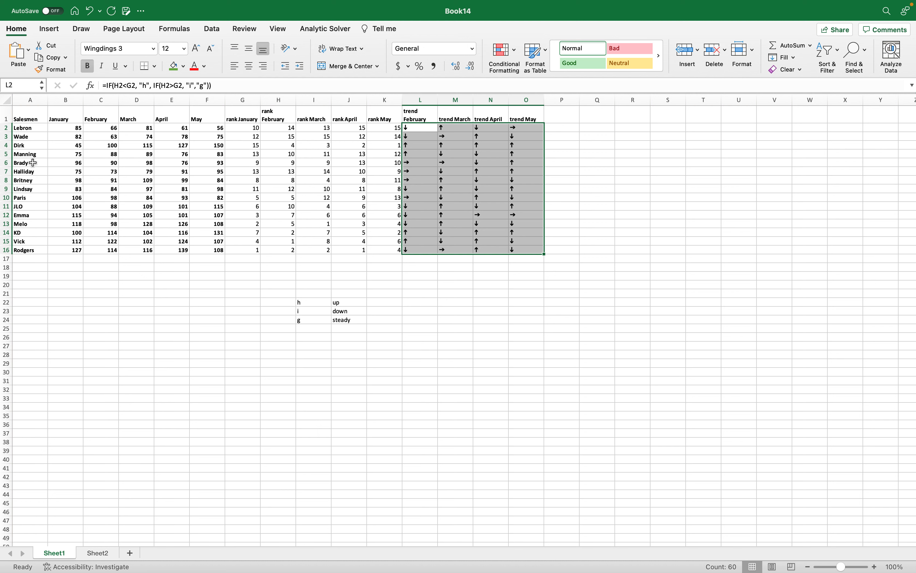
Compare the February and March ranks in H2 and I2 with their trend arrows in L2 and M2.
left_click(278, 128)
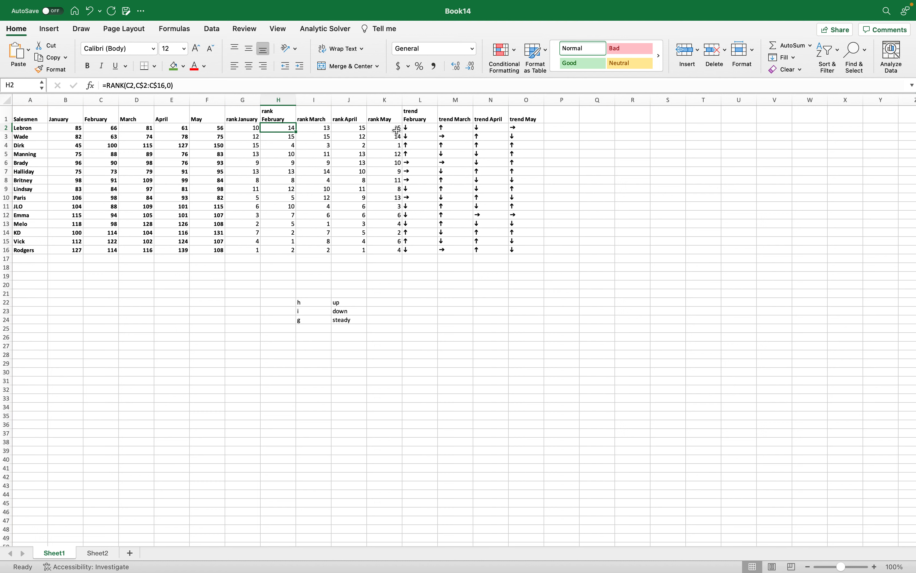
left_click(413, 129)
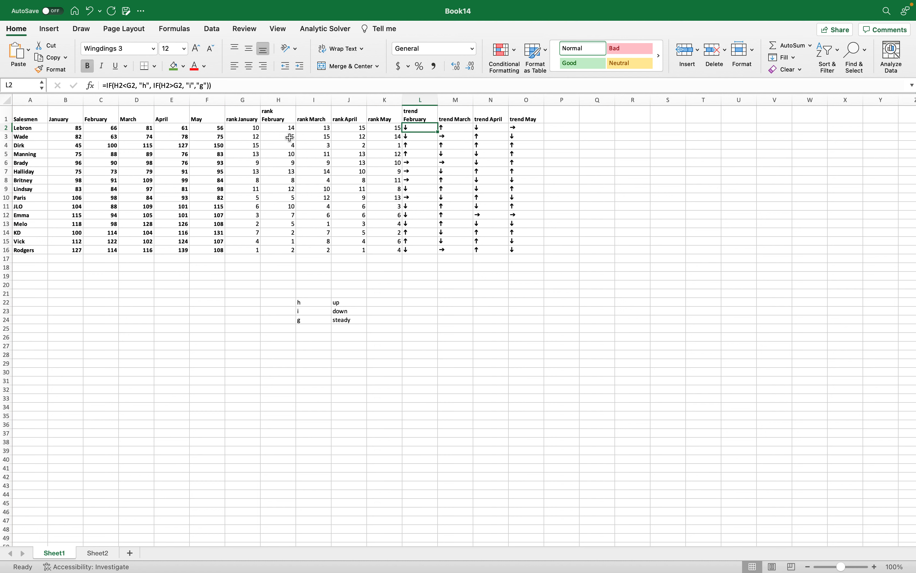
left_click(320, 129)
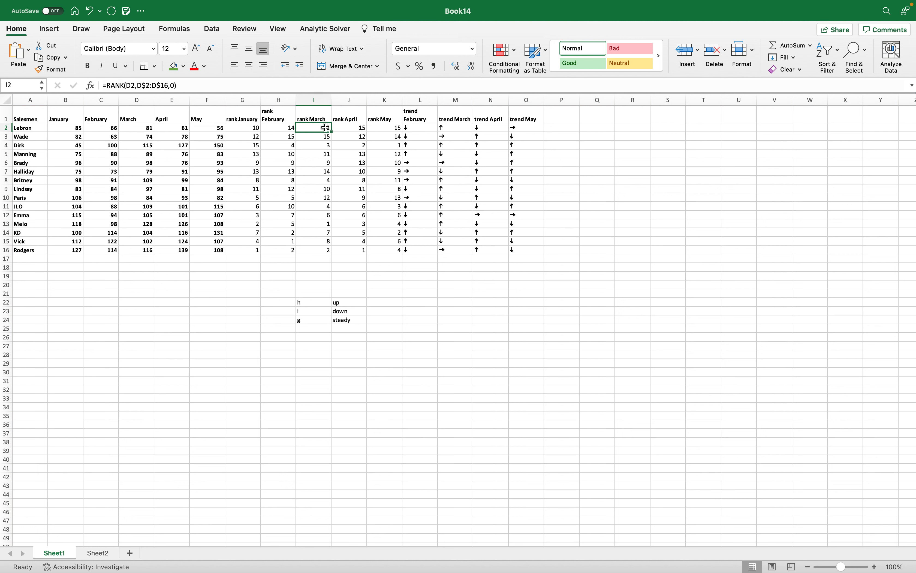
left_click(442, 127)
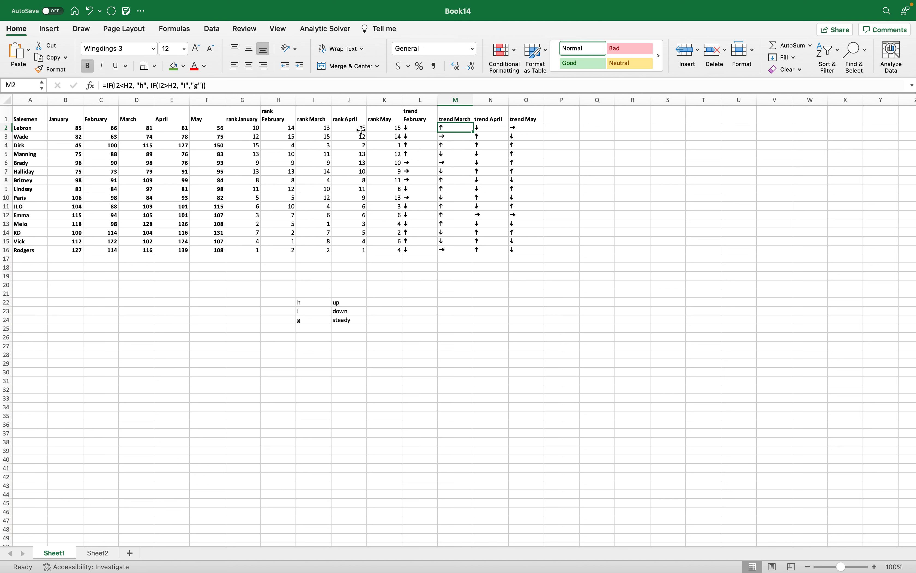